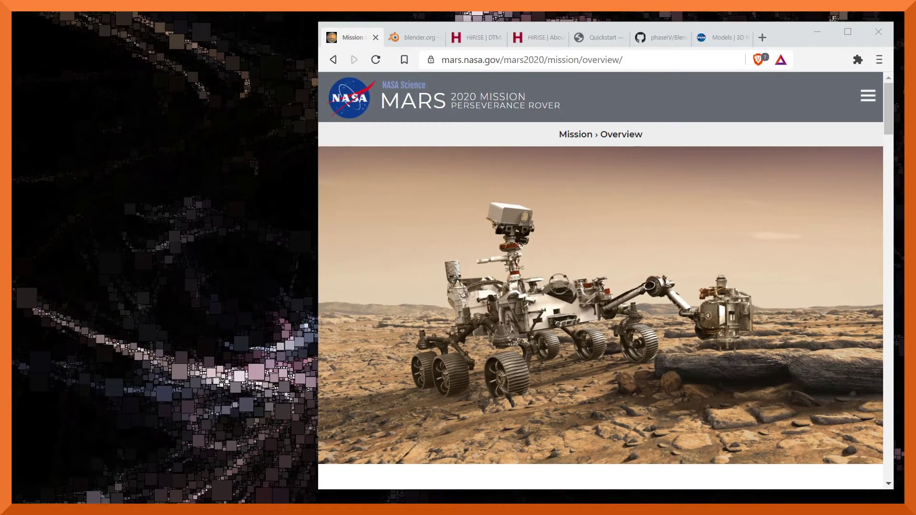
Step: Open the Blender 2.91.2 download page and review the installers offered for macOS, Linux and other versions
click(410, 41)
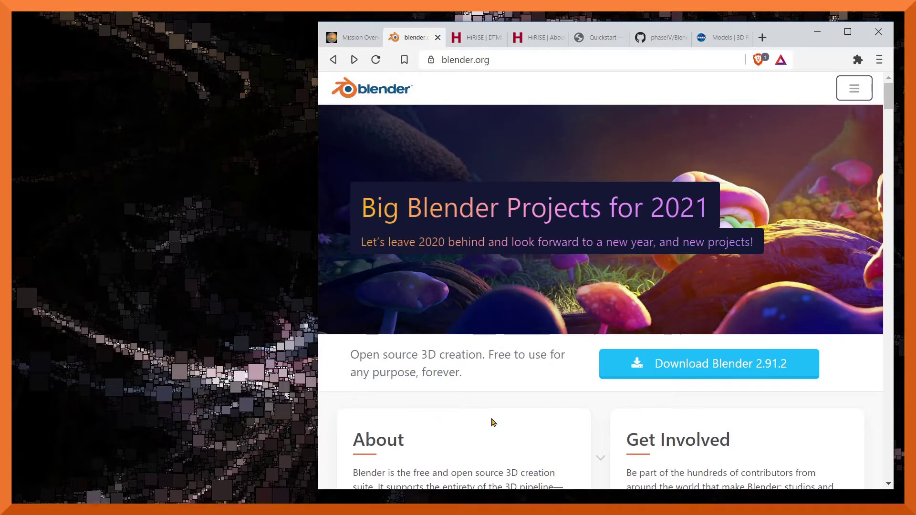
click(707, 376)
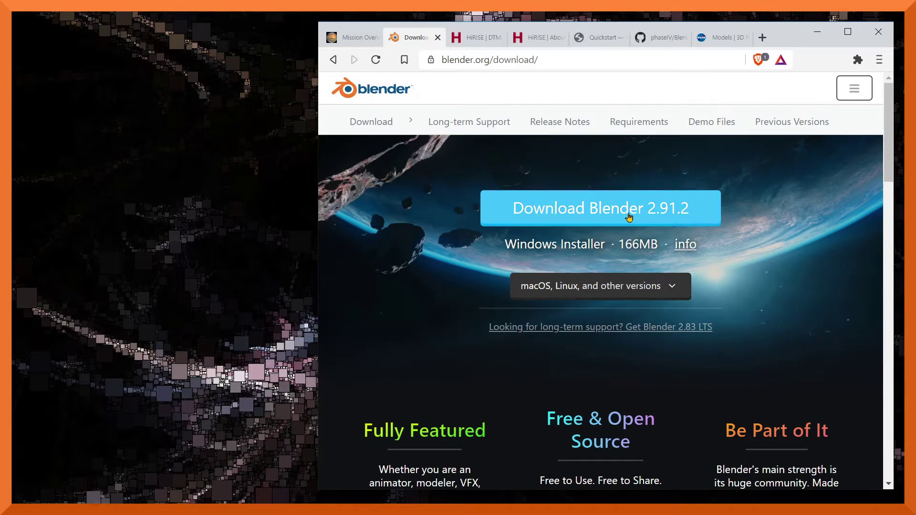
click(661, 286)
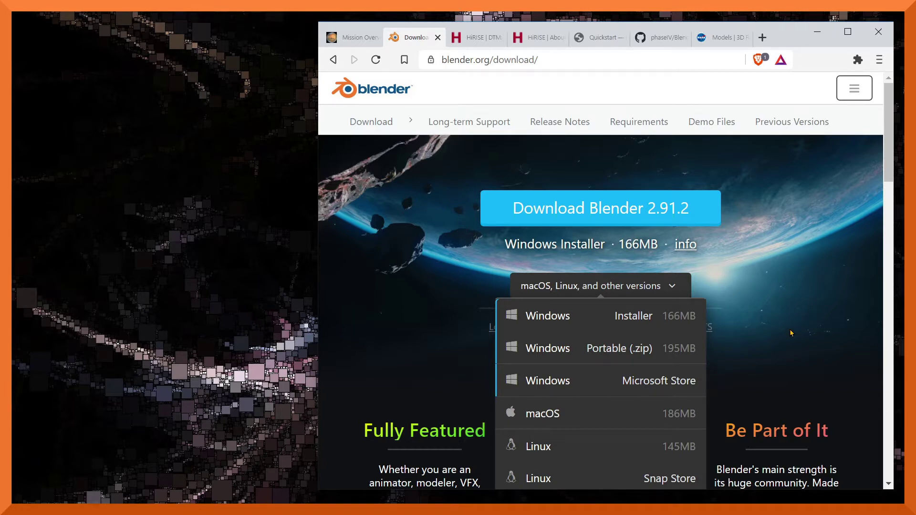
click(452, 90)
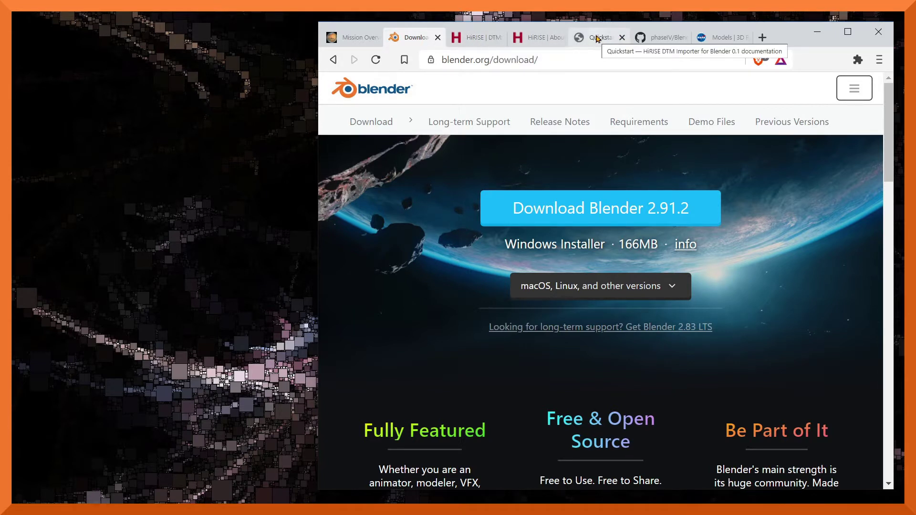
Step: Review the Blender-Hirise-DTM-Importer repository and the HiRISE pages, including the DTM files for the Jezero Crater candidate landing site
click(662, 42)
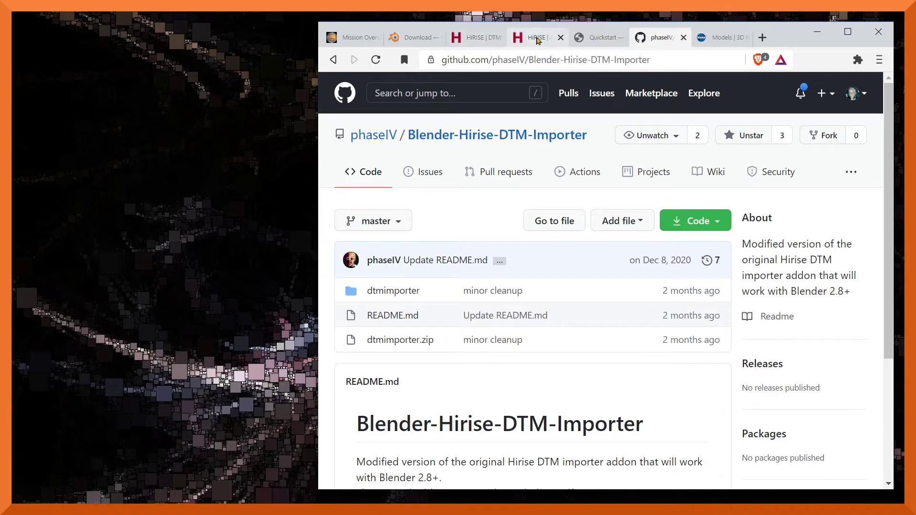
click(538, 39)
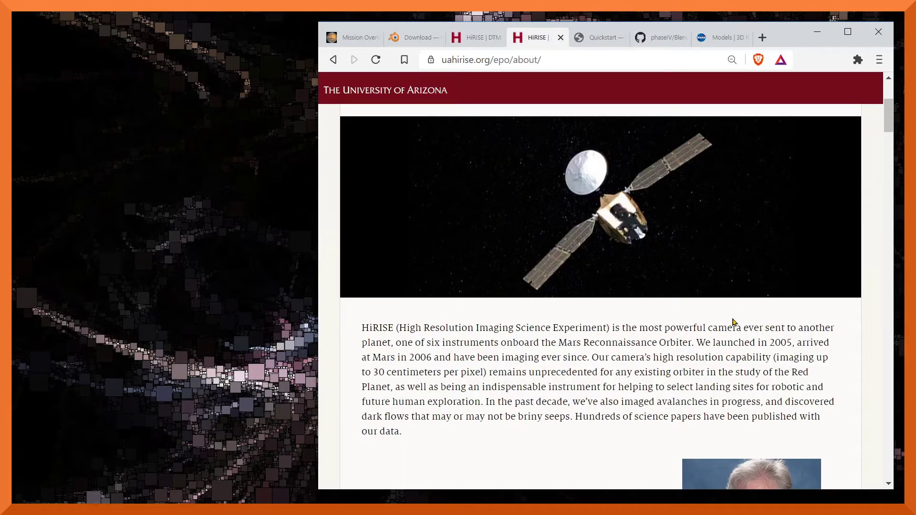
click(477, 41)
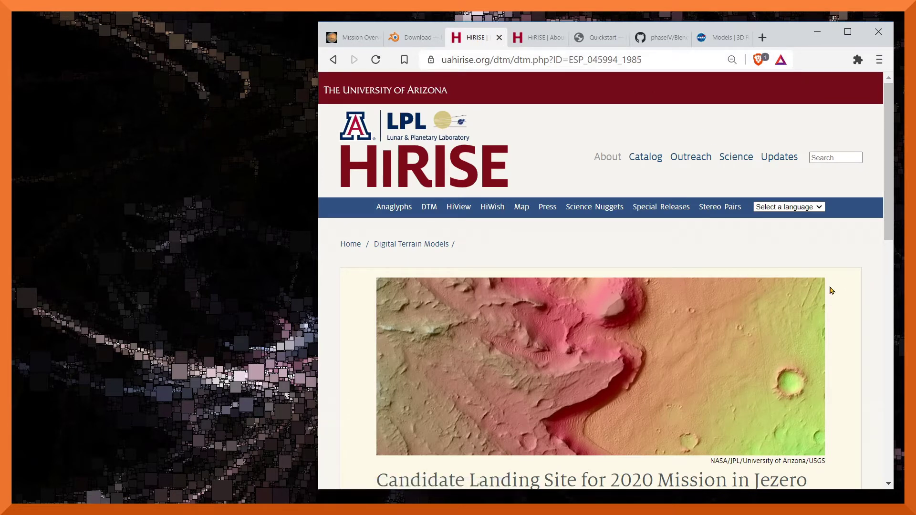
scroll(848, 257, down, 3)
scroll(848, 262, down, 3)
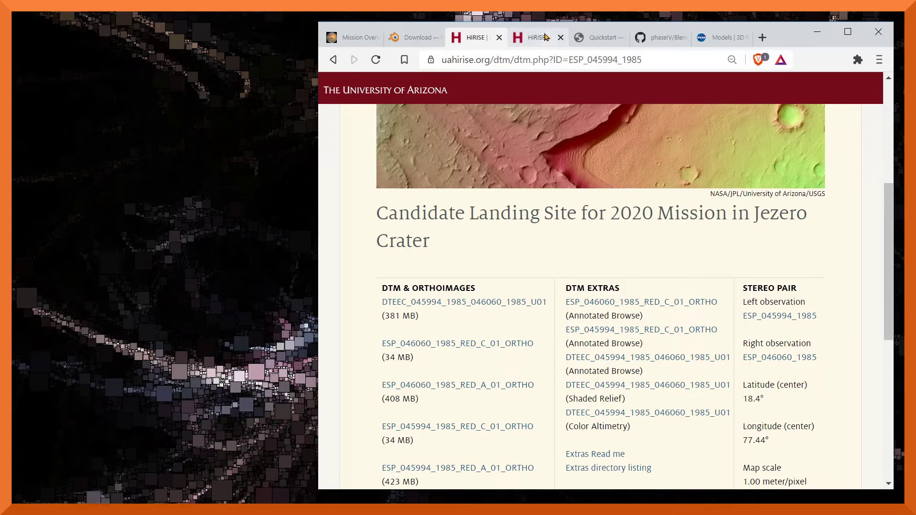
Step: Read through the HiRISE DTM Importer Quickstart guide on choosing, downloading and importing a terrain model
click(595, 38)
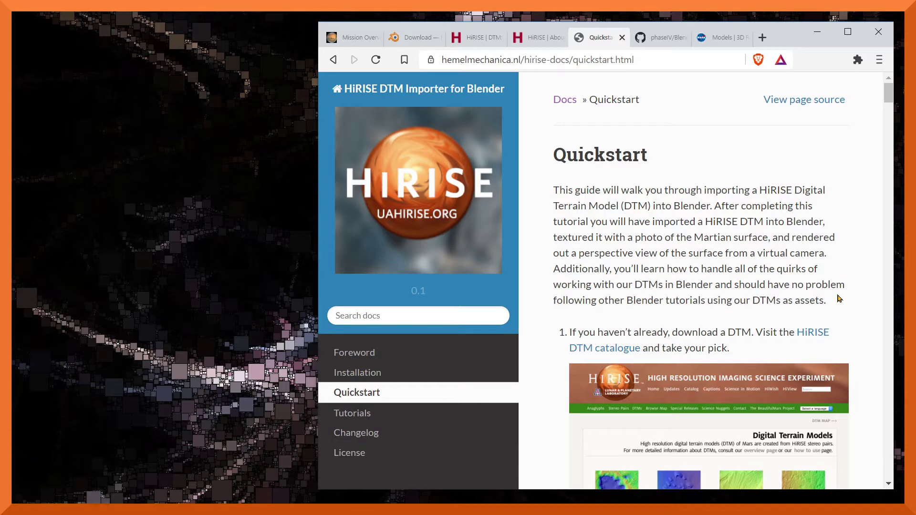
scroll(816, 252, down, 5)
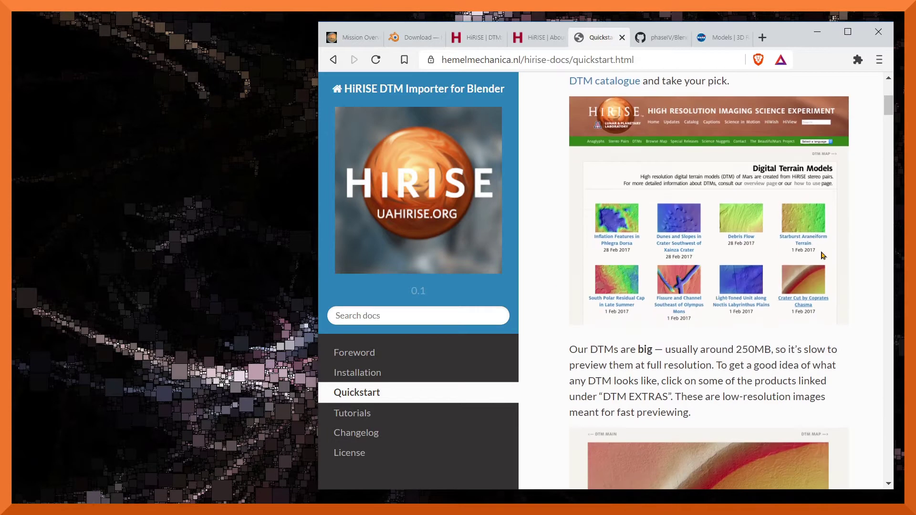
scroll(823, 262, down, 4)
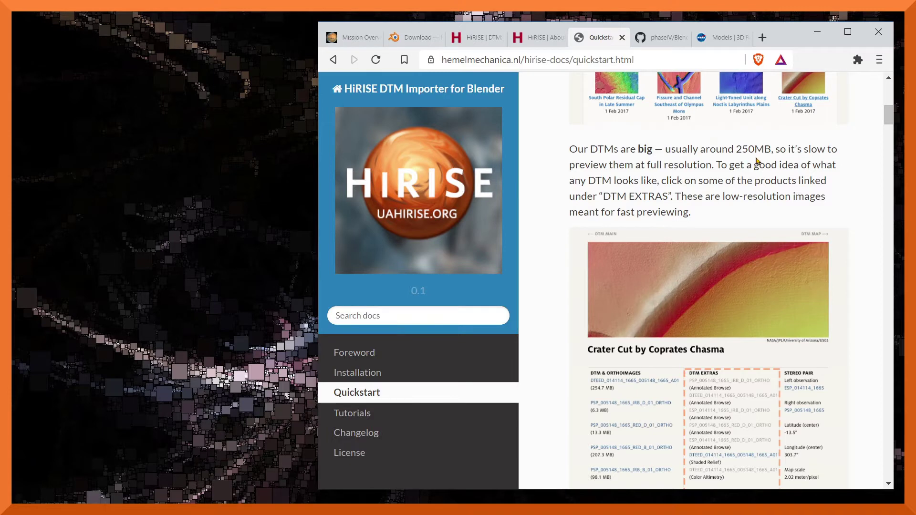
scroll(870, 253, down, 4)
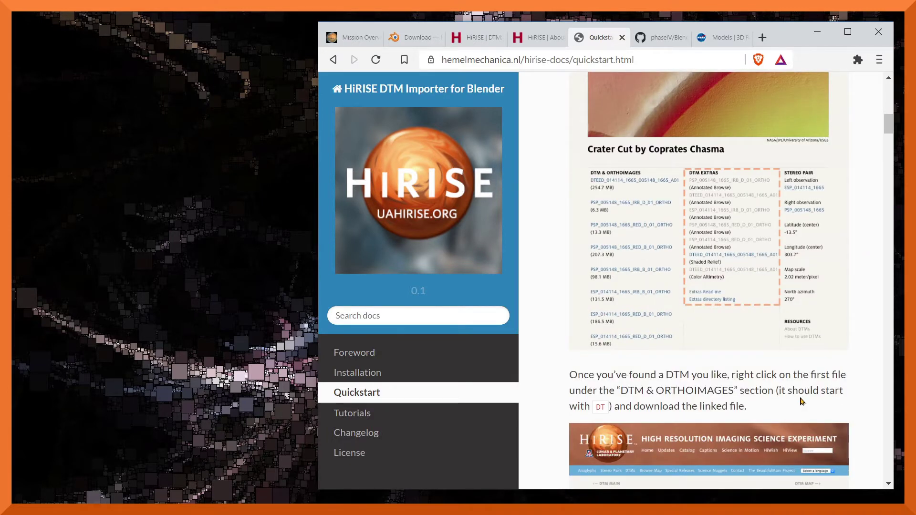
scroll(806, 396, down, 19)
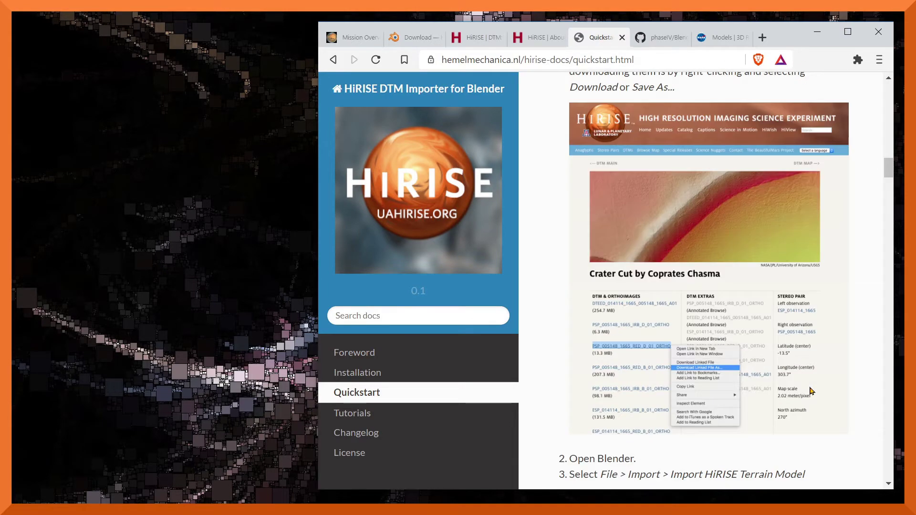
scroll(811, 392, up, 20)
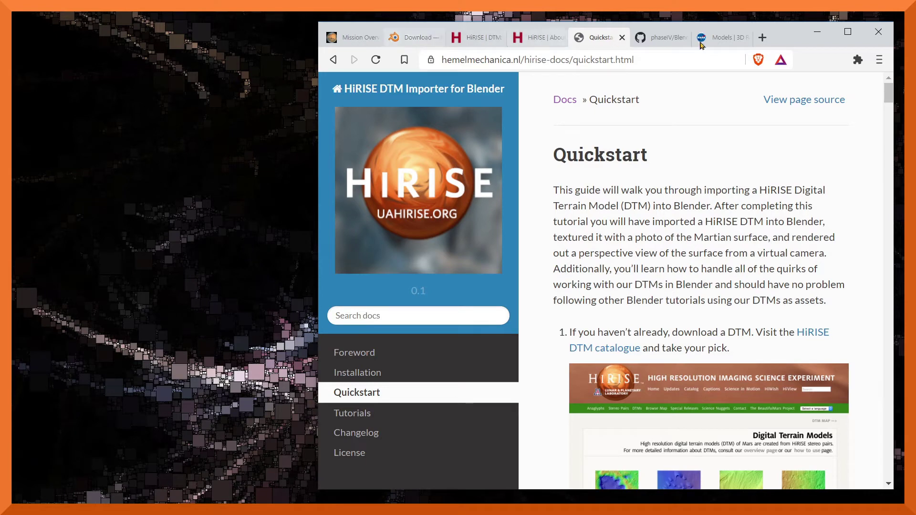
Step: Switch from the browser to Blender and delete the default cube
click(820, 34)
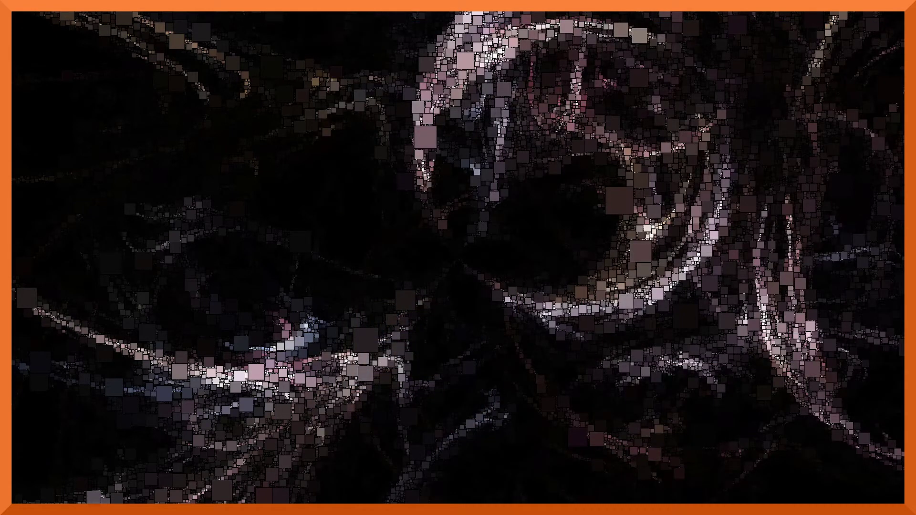
click(456, 502)
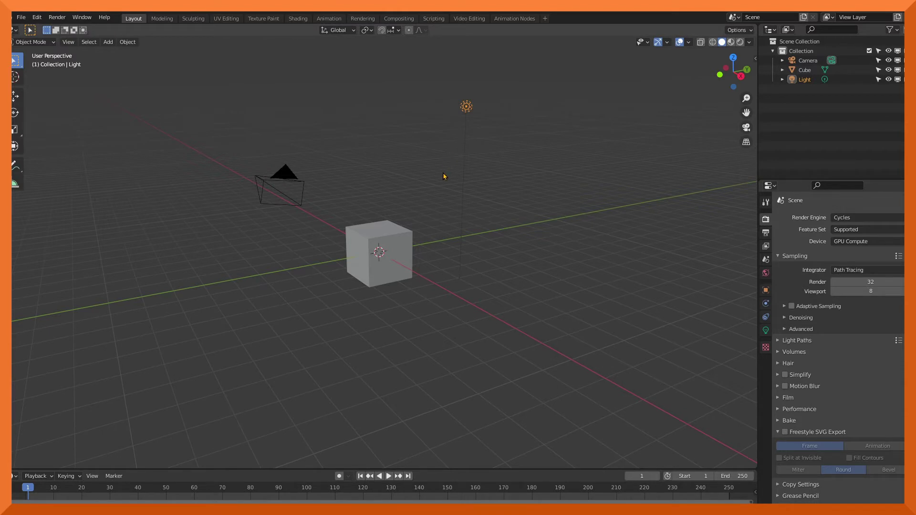
click(402, 244)
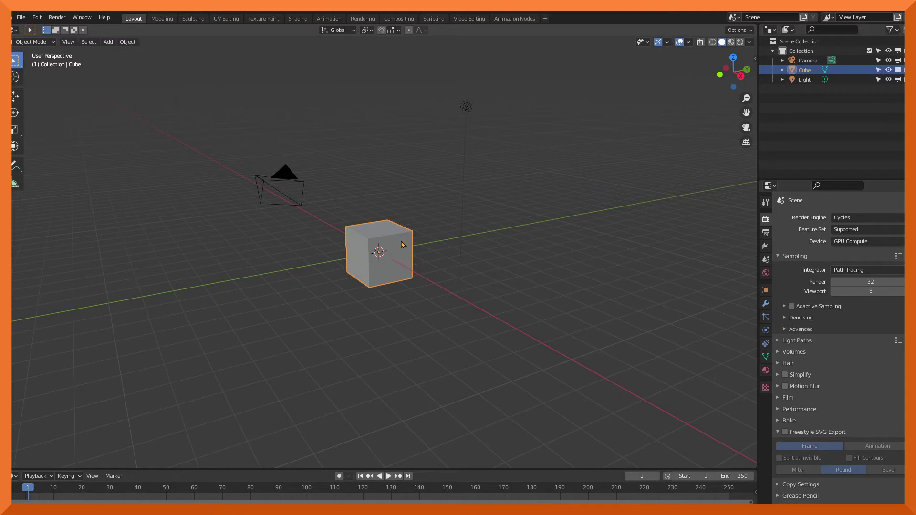
key(Delete)
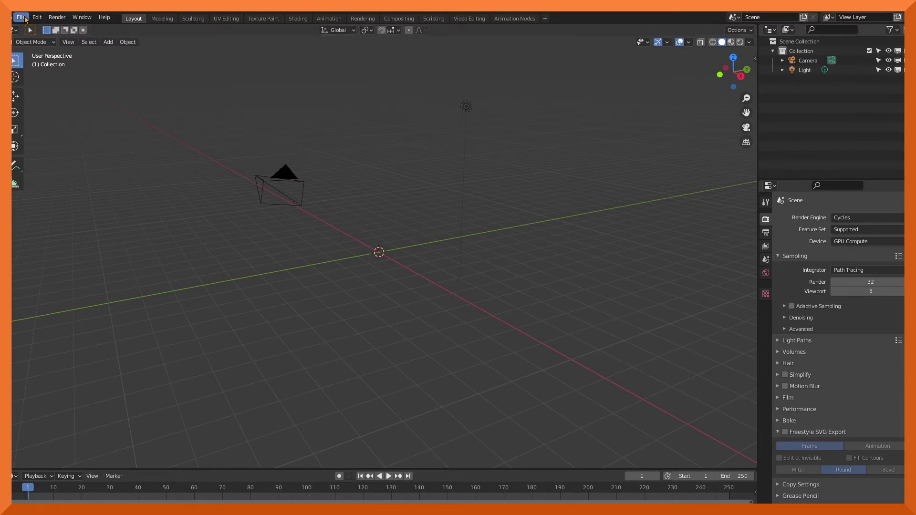
Step: Search the add-on preferences for "DTM", review the HiRISE DTM Importer's details, and close the preferences
click(38, 17)
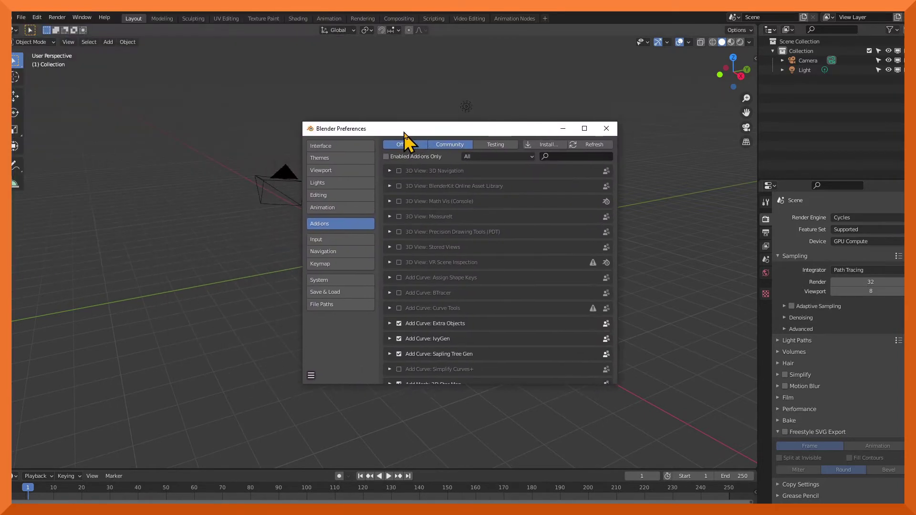
click(321, 146)
click(322, 158)
click(327, 224)
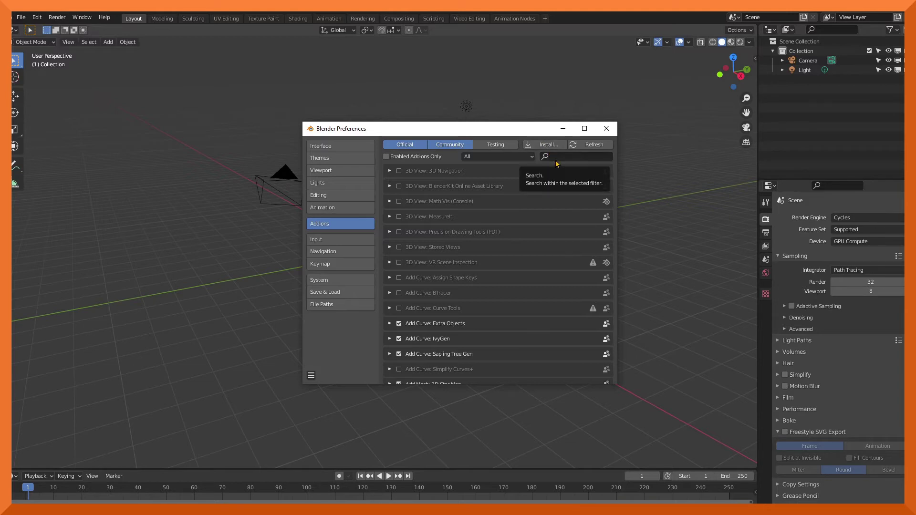
click(570, 156)
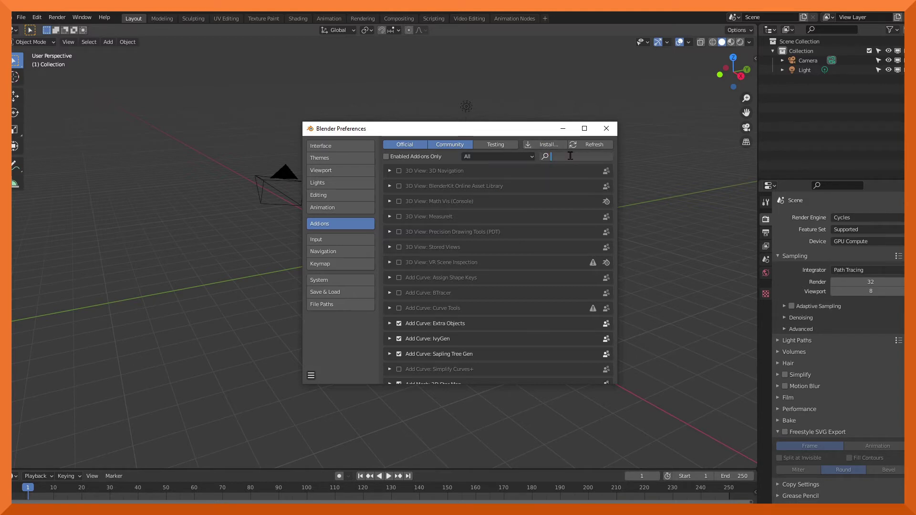
text(DTM)
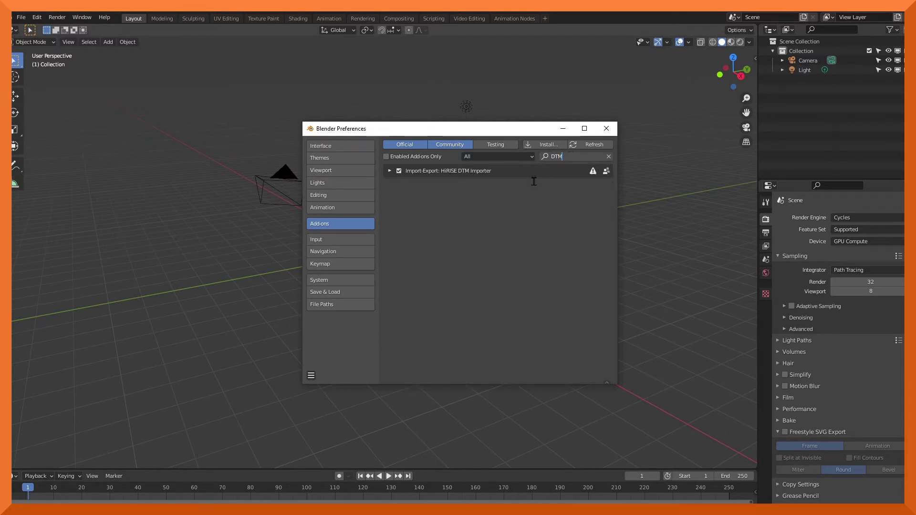
click(592, 173)
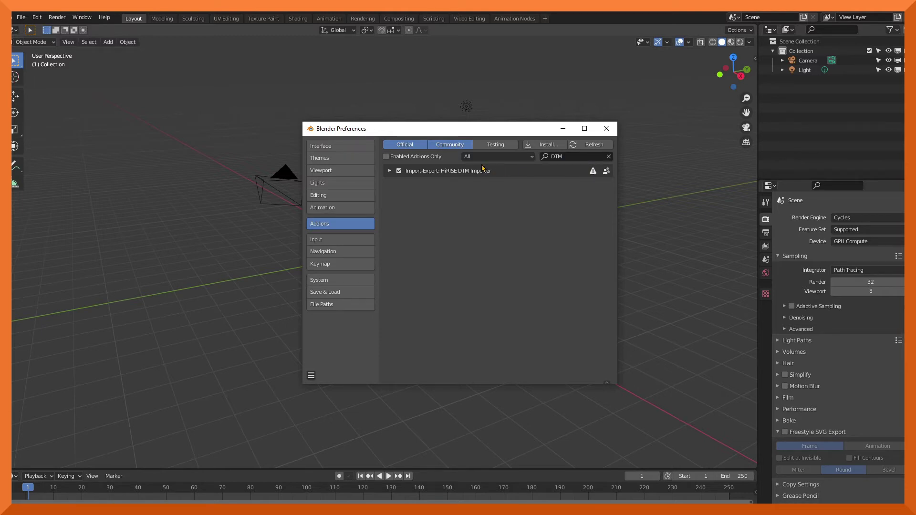
click(390, 171)
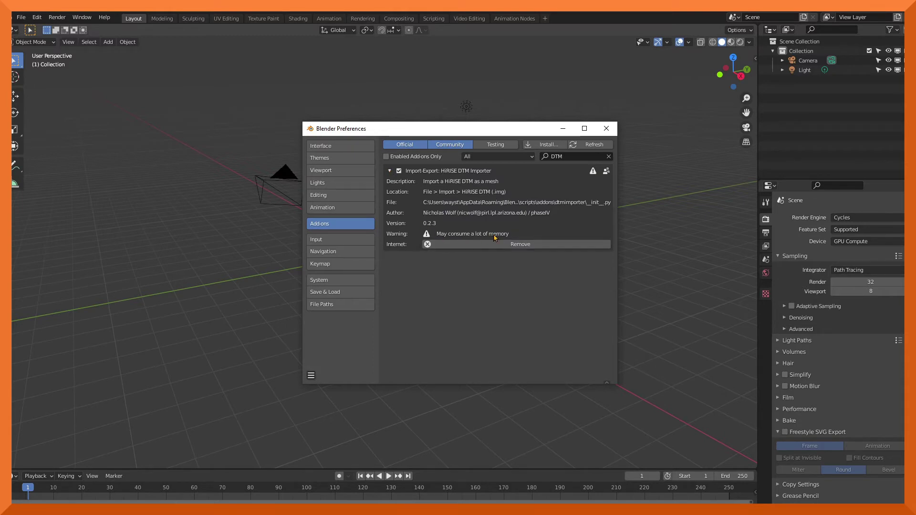
click(612, 131)
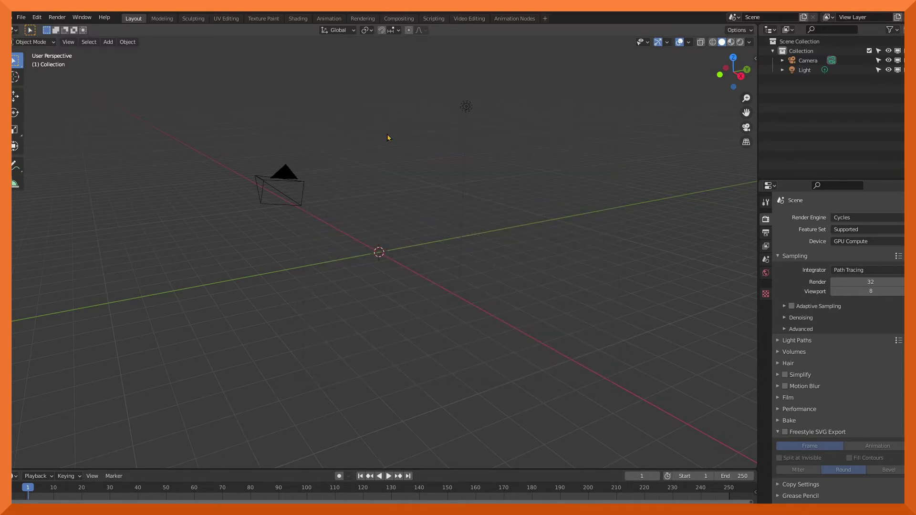
Step: Import DTEEC_045994_1985_046060_1985_U01.IMG from the MarsPerseveranceBlender folder as a HiRISE terrain model, keeping the 10% terrain model setting
click(21, 18)
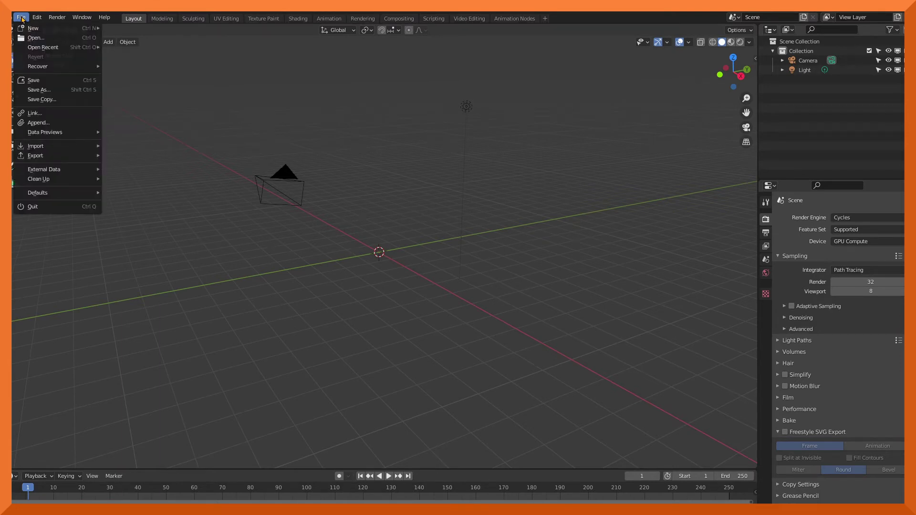
mouse_move(51, 147)
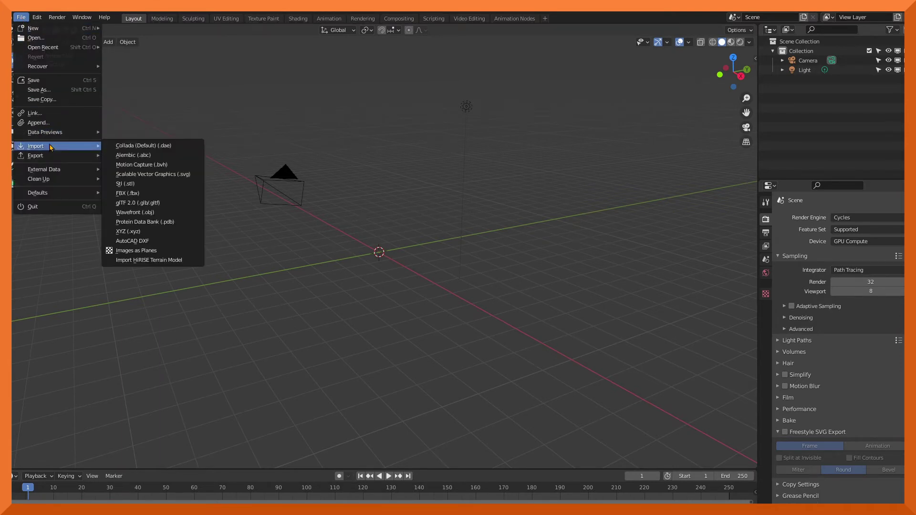
click(190, 261)
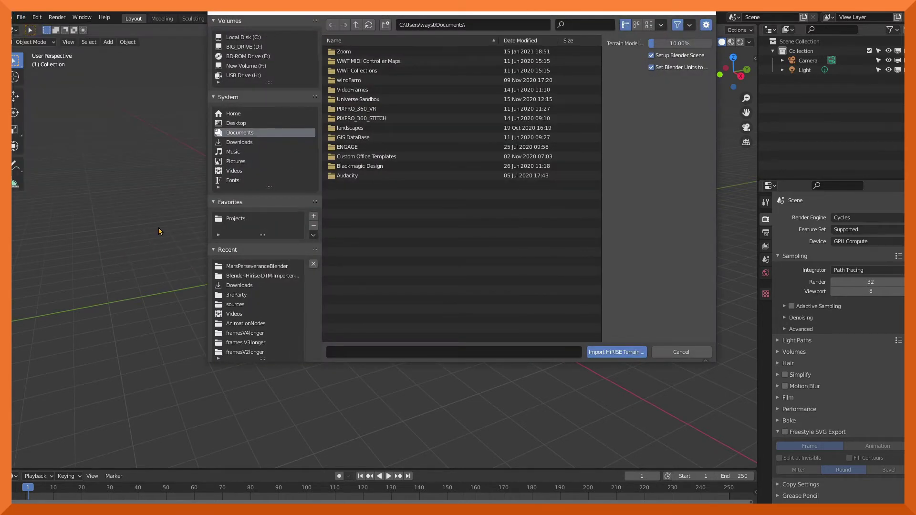
click(254, 267)
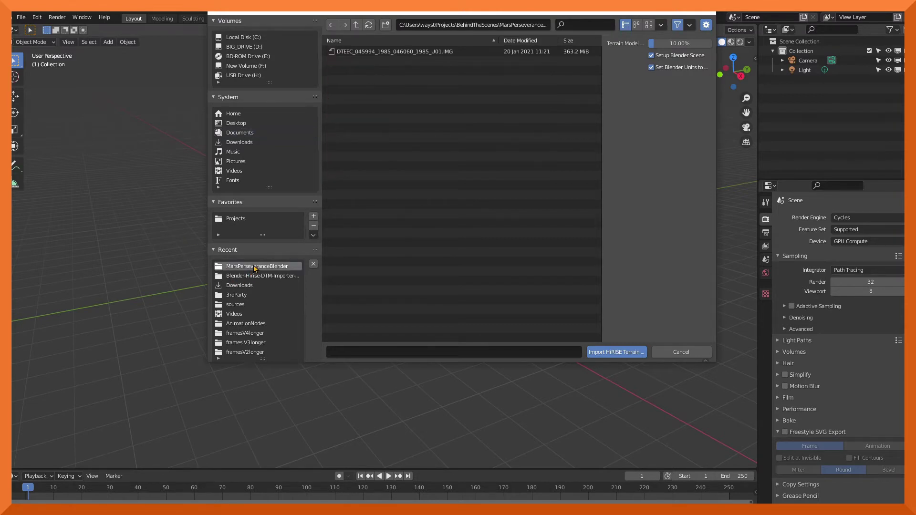
click(411, 52)
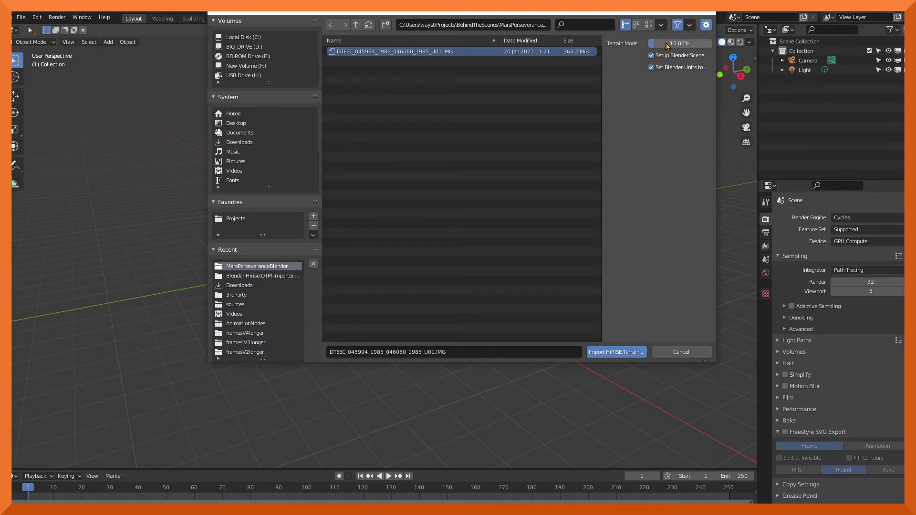
mouse_move(693, 49)
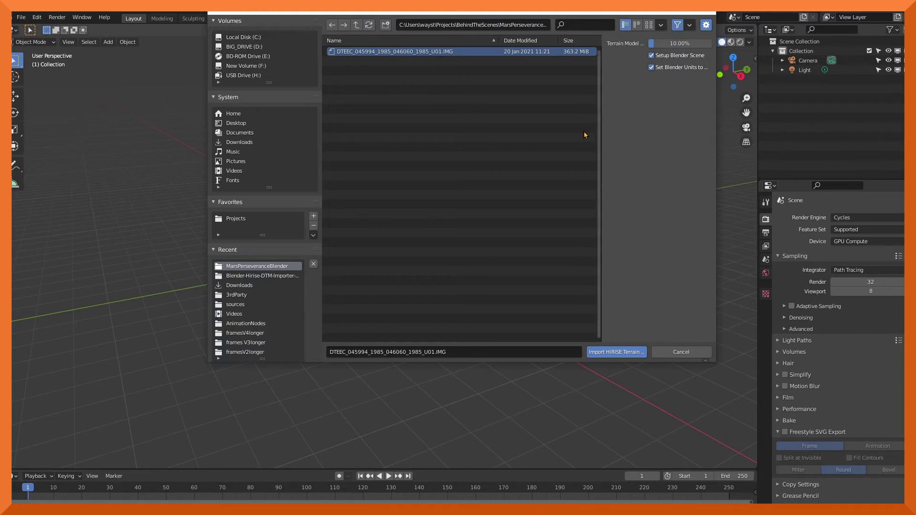
click(614, 354)
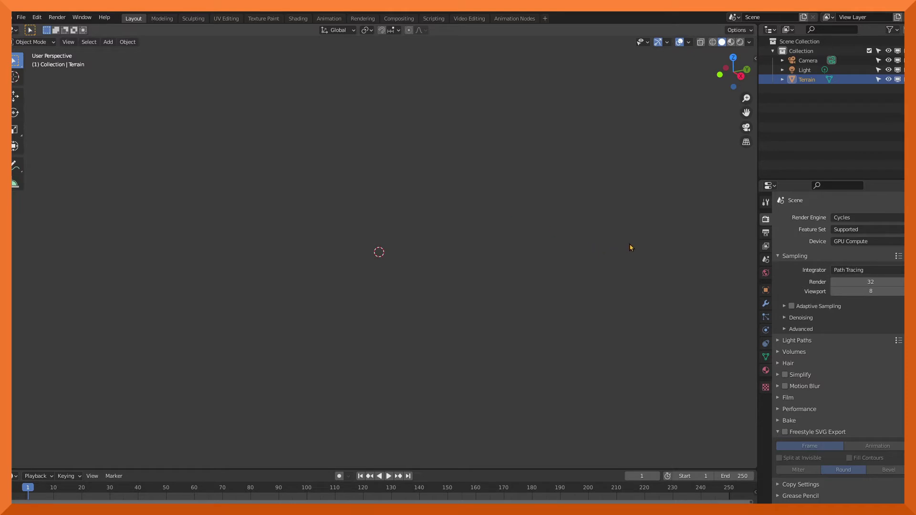
Step: Set the render engine to Eevee and open the world settings
click(850, 218)
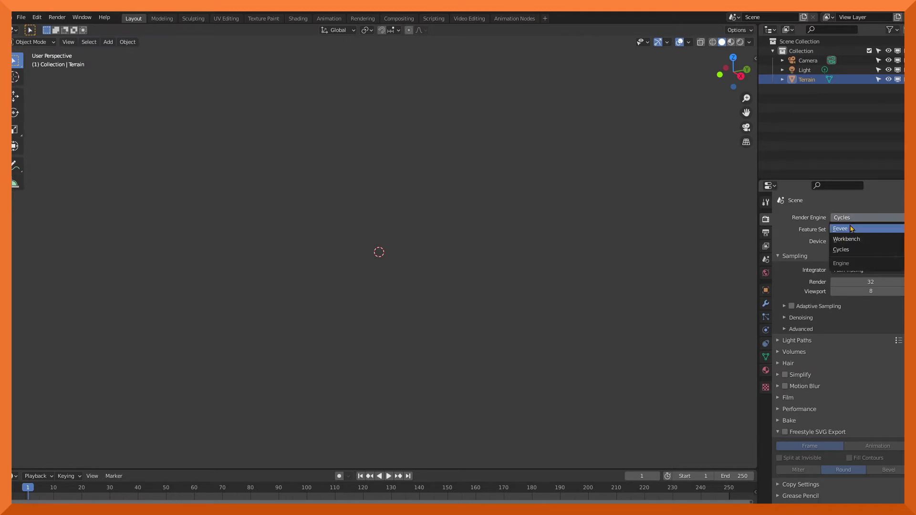
click(851, 229)
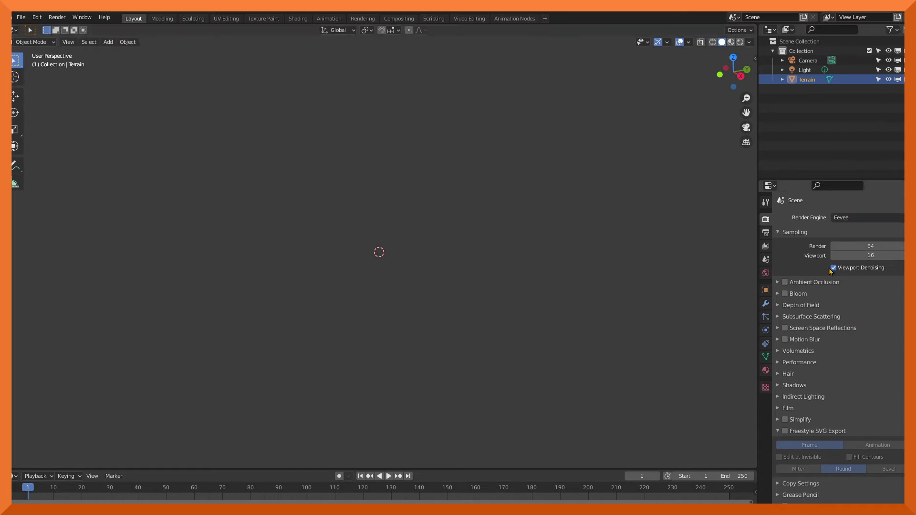
click(766, 273)
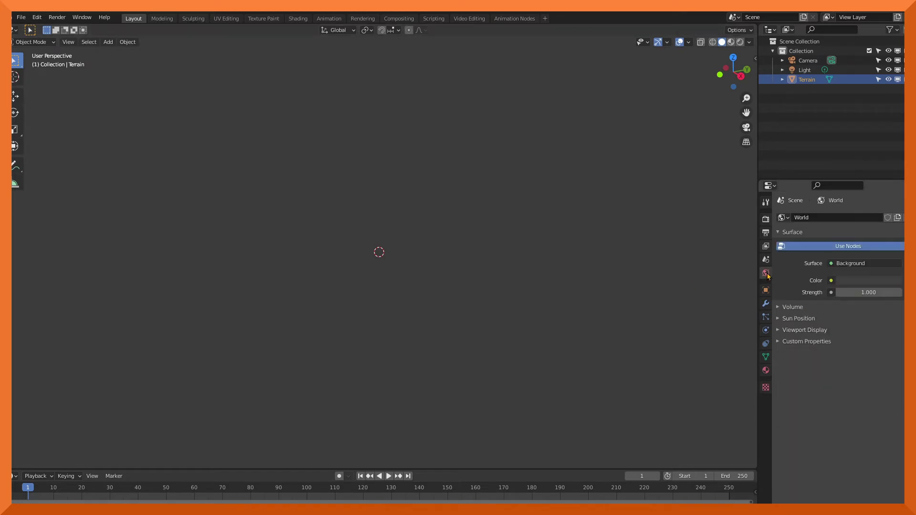
Step: Set the world background colour to black, compare it in rendered shading, and switch the viewport to material preview shading
click(879, 281)
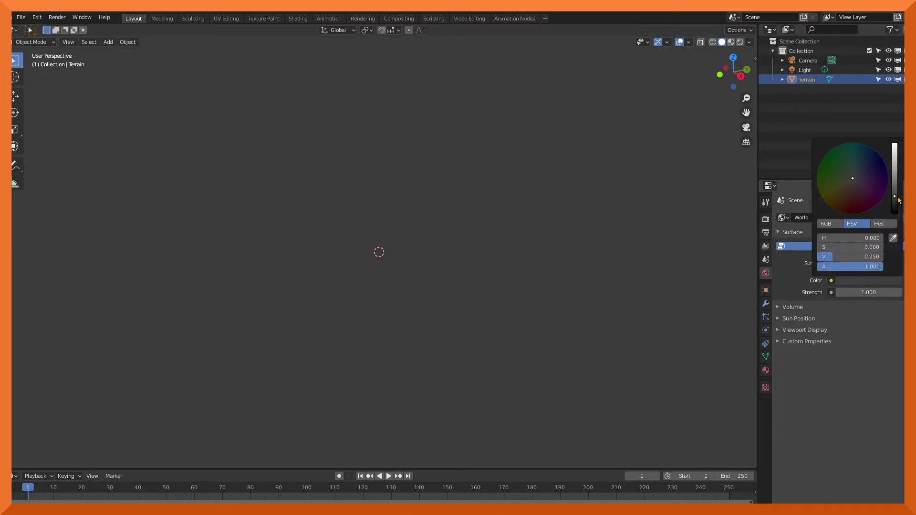
drag(896, 197, 895, 213)
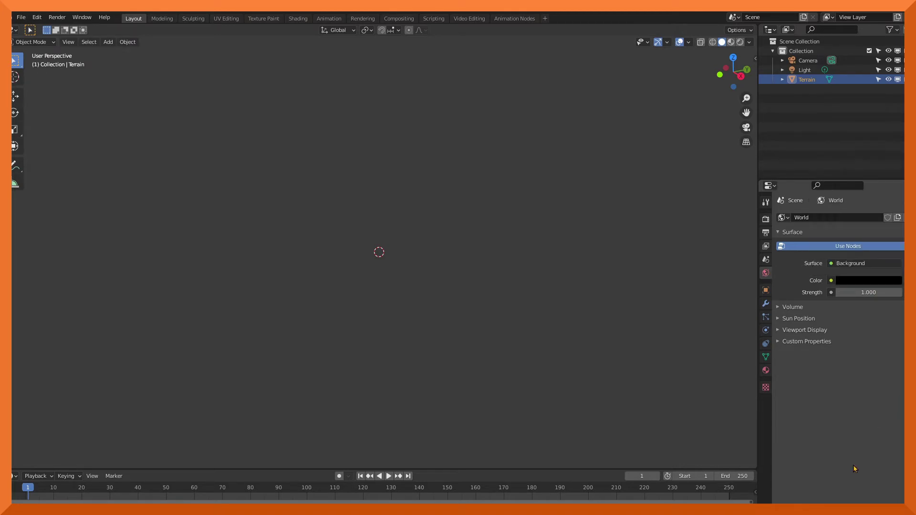
click(740, 43)
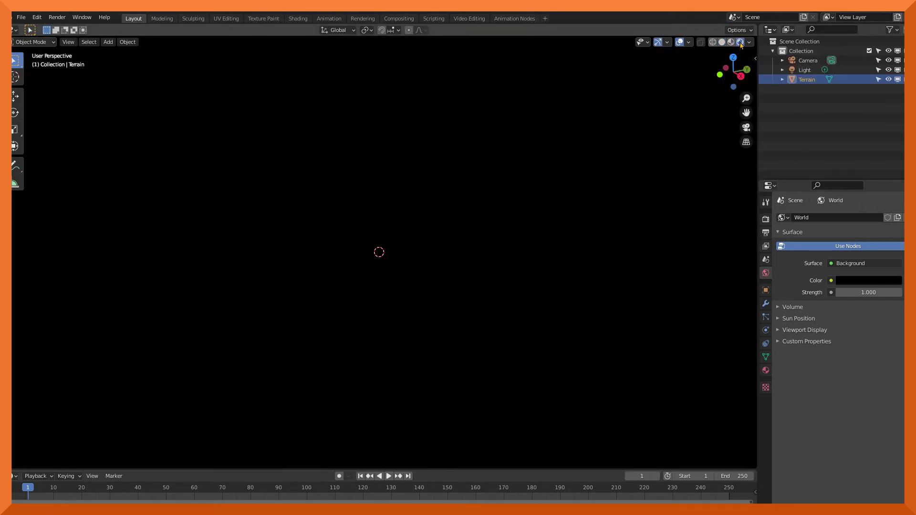
click(722, 43)
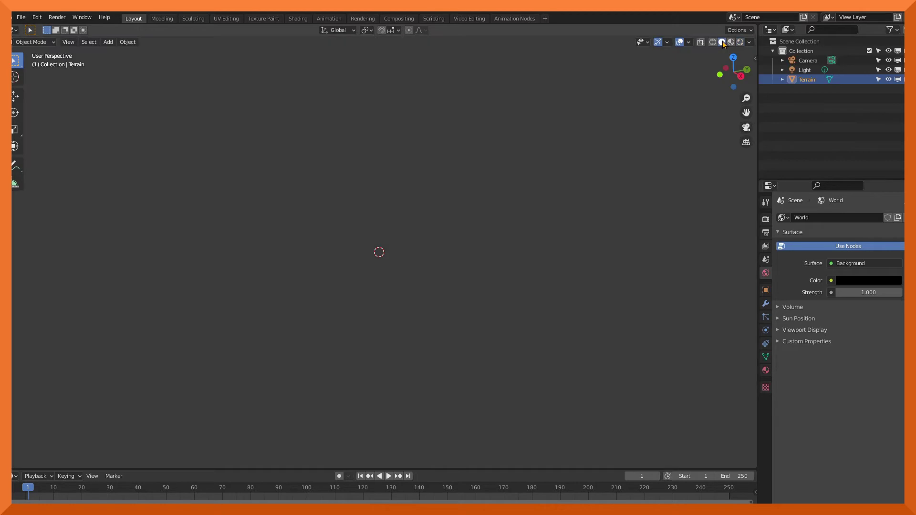
click(731, 42)
Step: View the terrain from above in perspective and set the viewport's clip end to 10000000 m
key(KP_7)
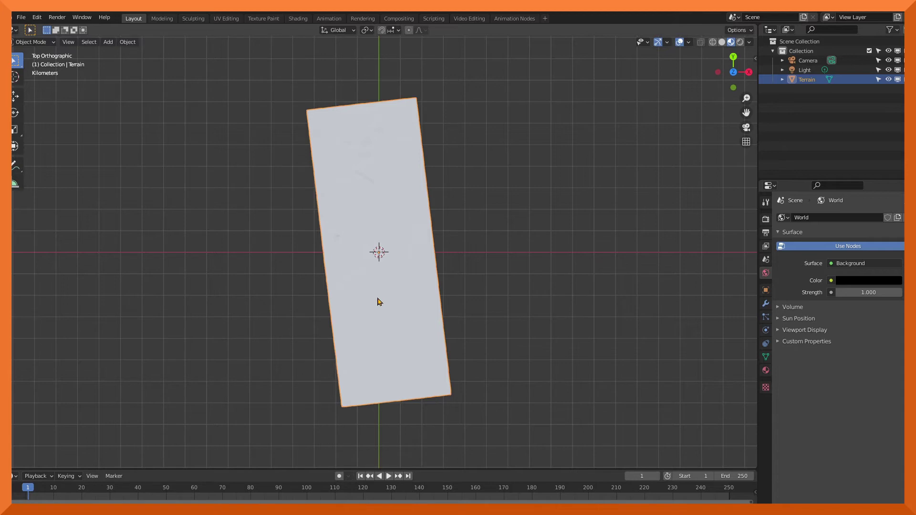
key(KP_5)
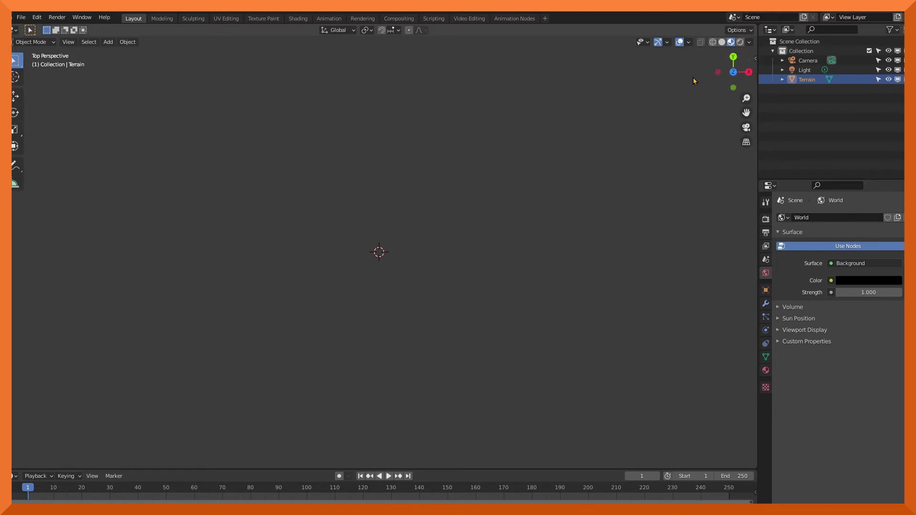
key(n)
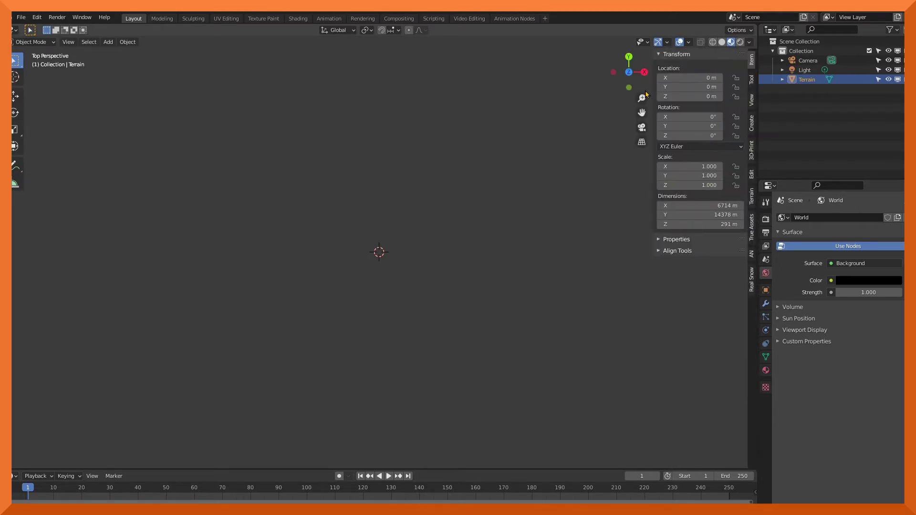
click(751, 101)
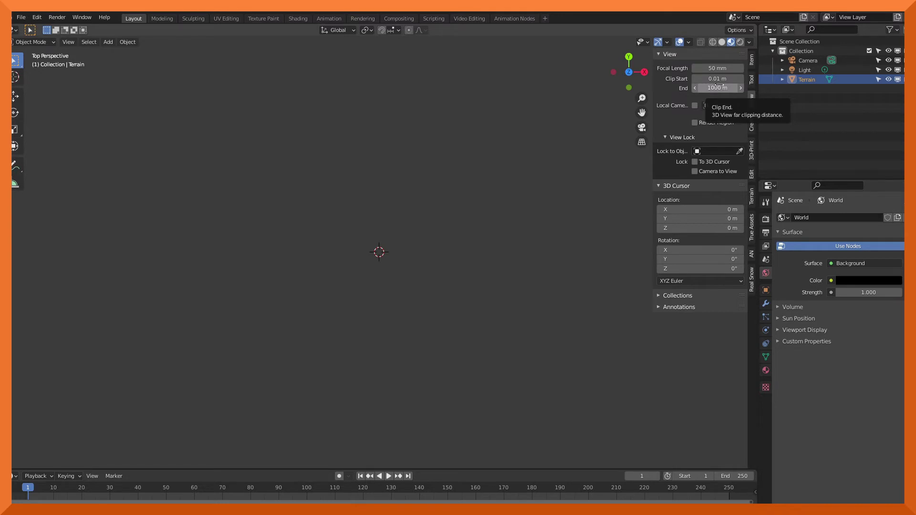
click(716, 88)
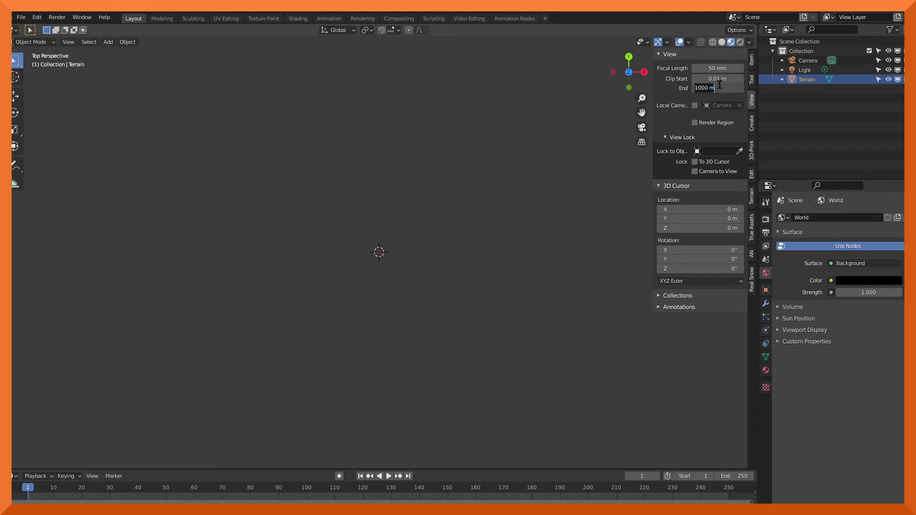
text(10000000)
key(Return)
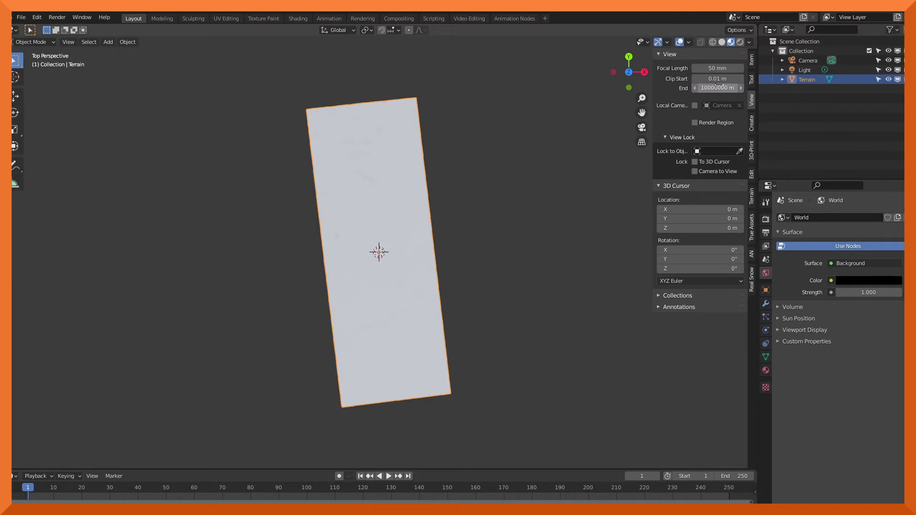
Step: Change the scene's light to a Sun and set its strength to 5
middle_drag(501, 367, 500, 329)
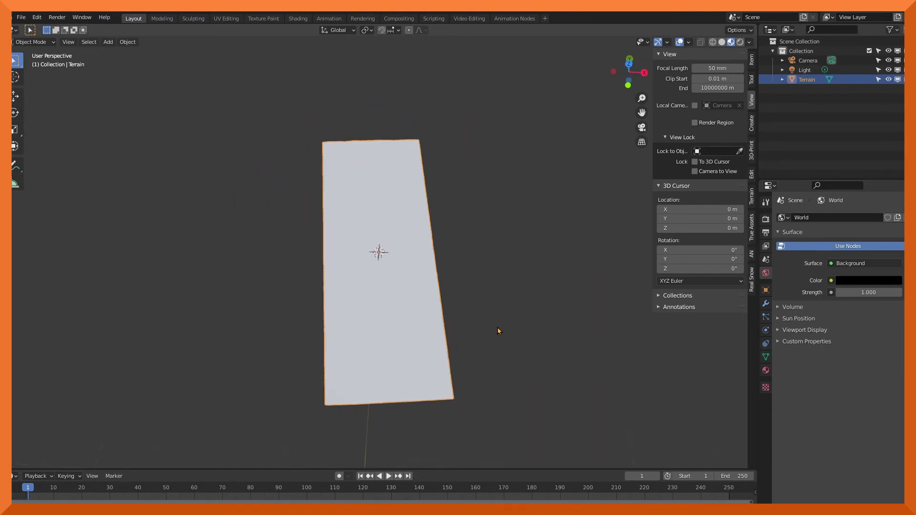
scroll(385, 315, up, 4)
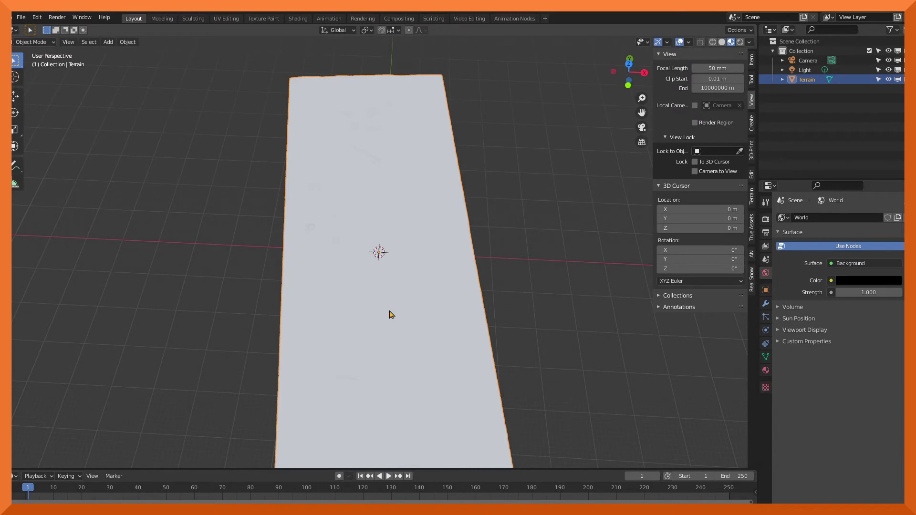
scroll(390, 314, down, 3)
mouse_move(391, 311)
middle_down()
mouse_move(386, 327)
mouse_move(390, 321)
middle_up()
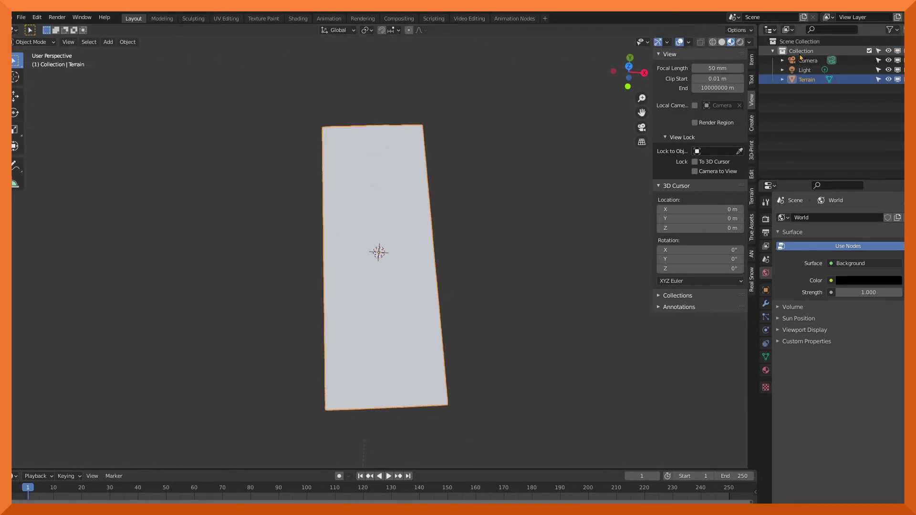
click(804, 70)
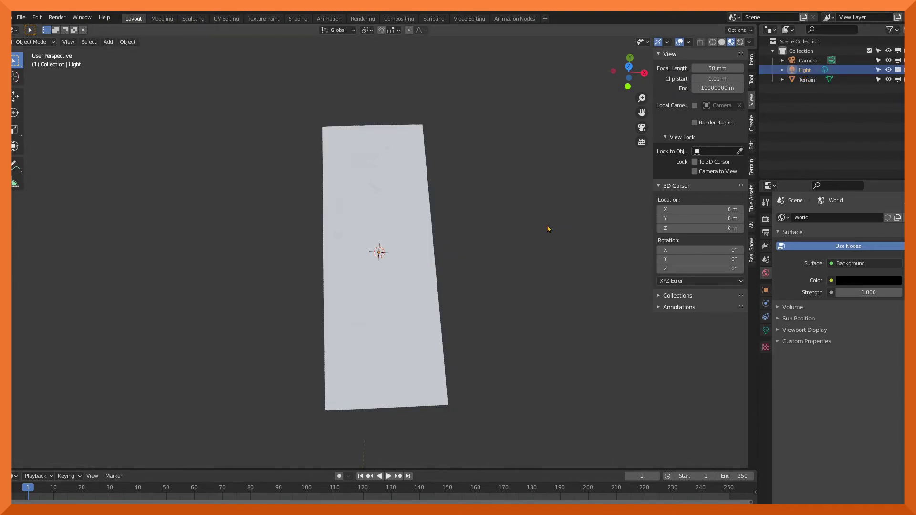
click(766, 330)
click(829, 259)
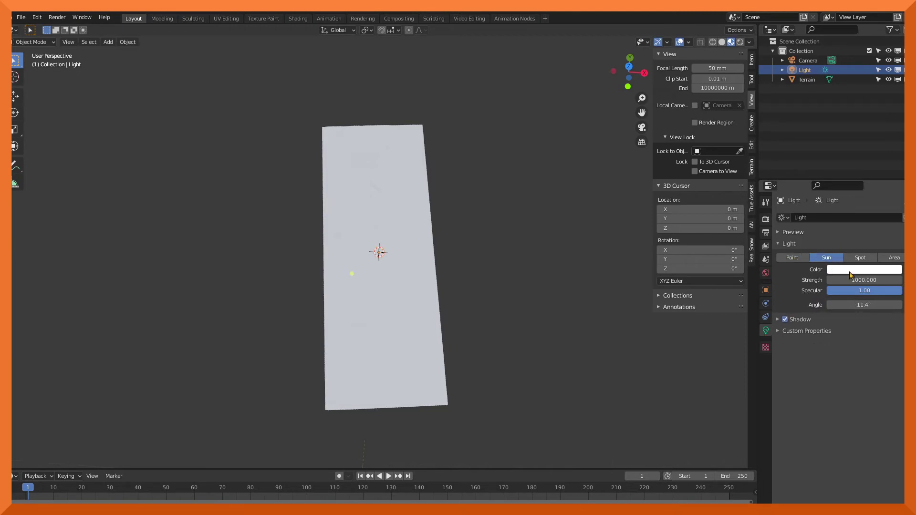
click(863, 280)
text(5)
key(Return)
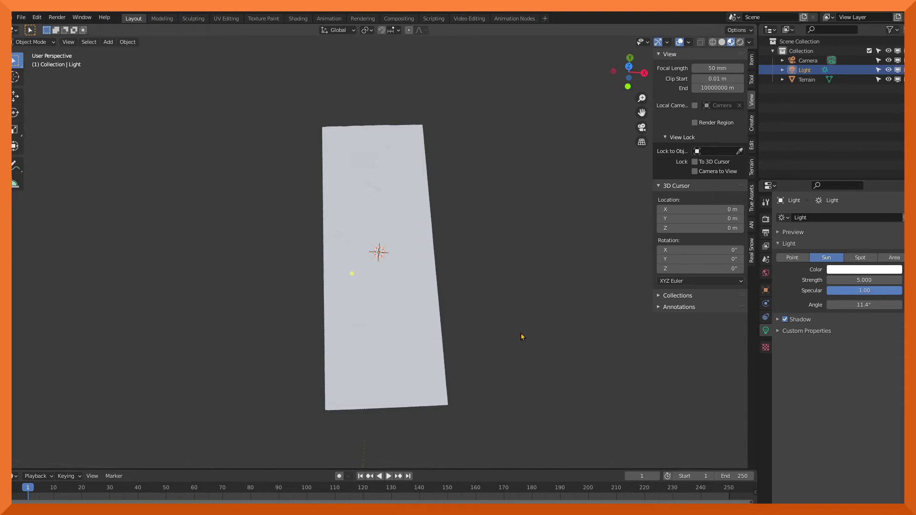
Step: Switch the viewport to rendered shading and inspect the terrain's surface relief under the sun light
mouse_move(470, 353)
middle_down()
mouse_move(501, 266)
mouse_move(448, 268)
mouse_move(422, 341)
mouse_move(424, 394)
mouse_move(451, 82)
mouse_move(529, 329)
mouse_move(560, 380)
mouse_move(577, 286)
mouse_move(595, 308)
mouse_move(651, 306)
mouse_move(14, 331)
mouse_move(705, 362)
middle_up()
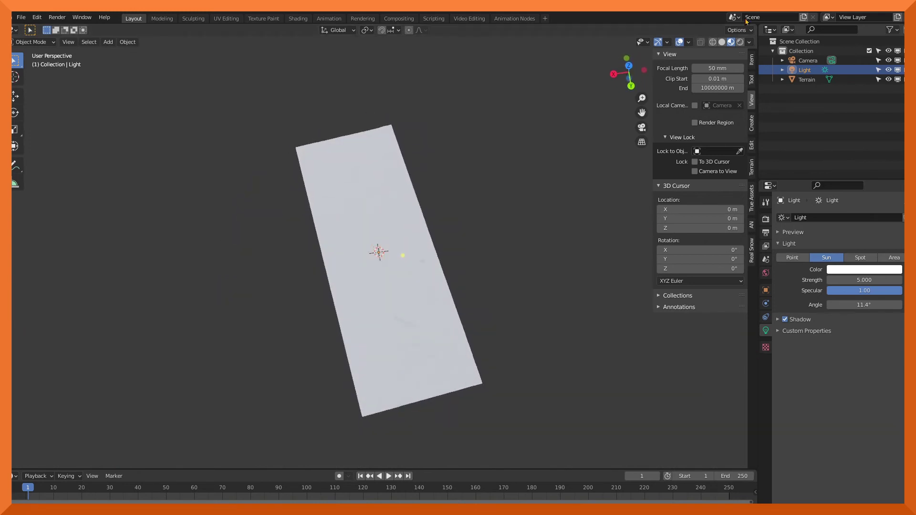
click(740, 42)
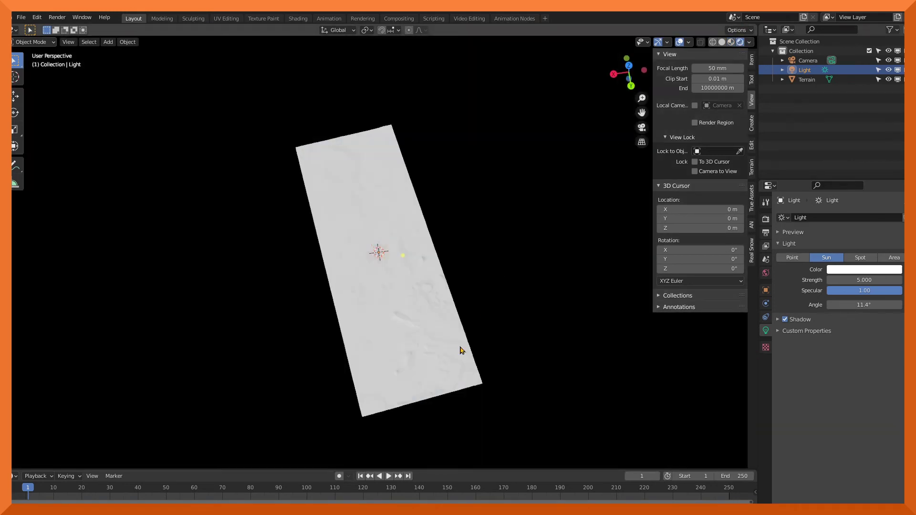
scroll(432, 389, up, 2)
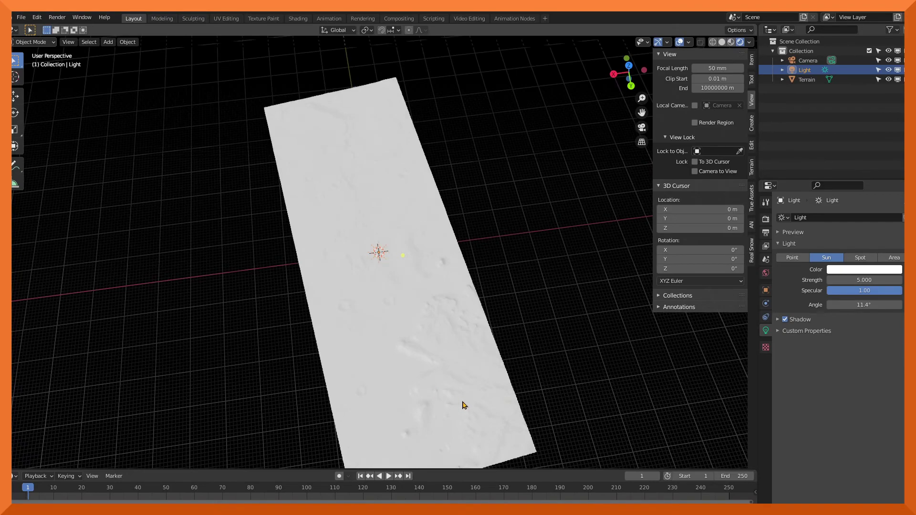
middle_drag(479, 399, 251, 406)
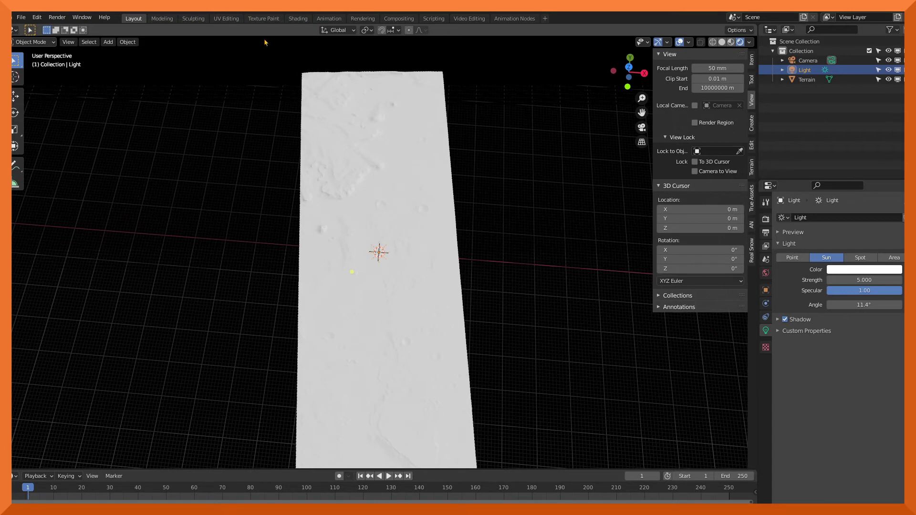
Step: Switch to the Shading workspace, use rendered shading in its 3D viewport, and set that viewport's clip end to 10000000 m
click(301, 19)
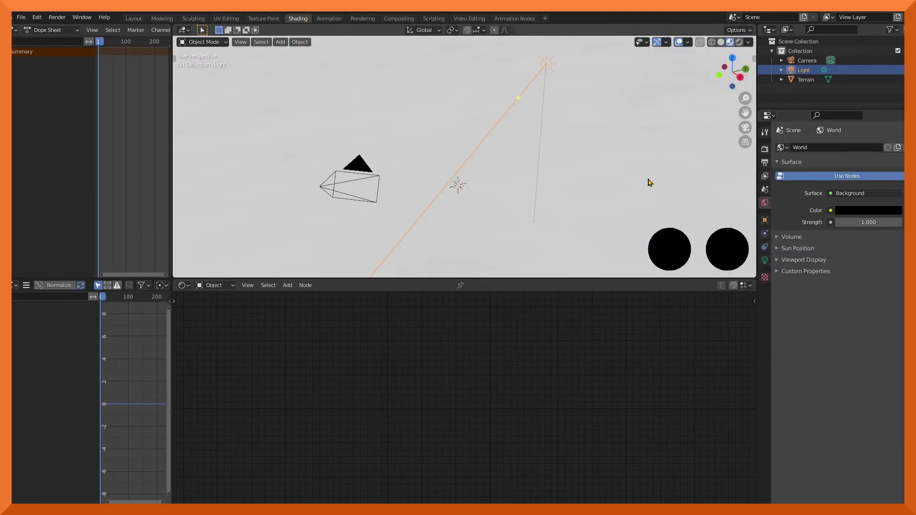
click(739, 43)
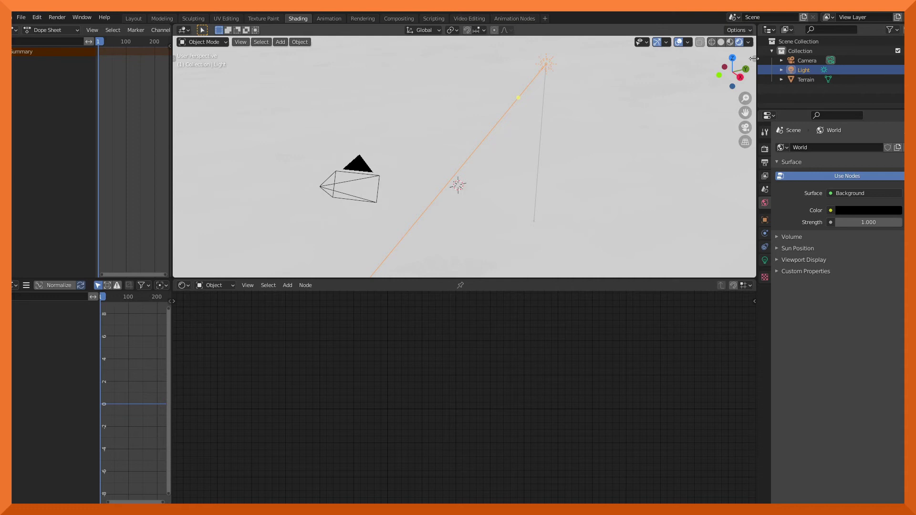
click(753, 58)
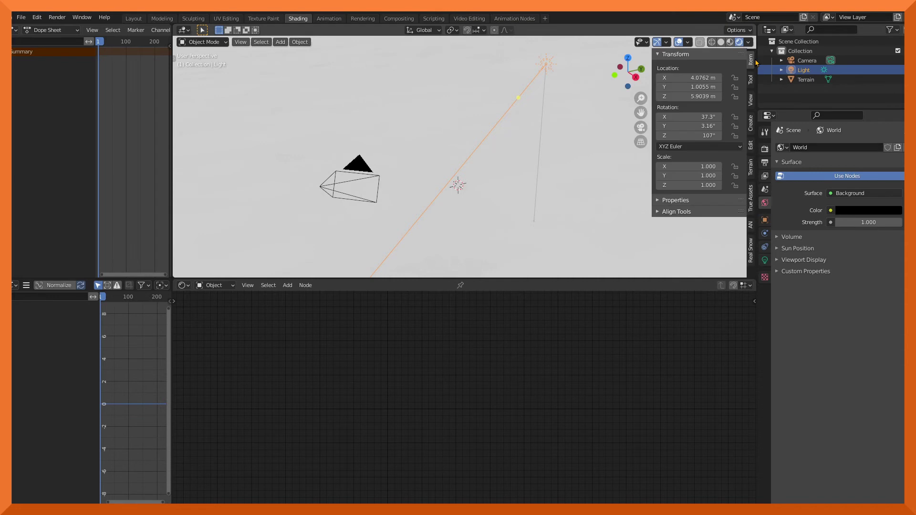
click(750, 102)
click(715, 87)
text(1)
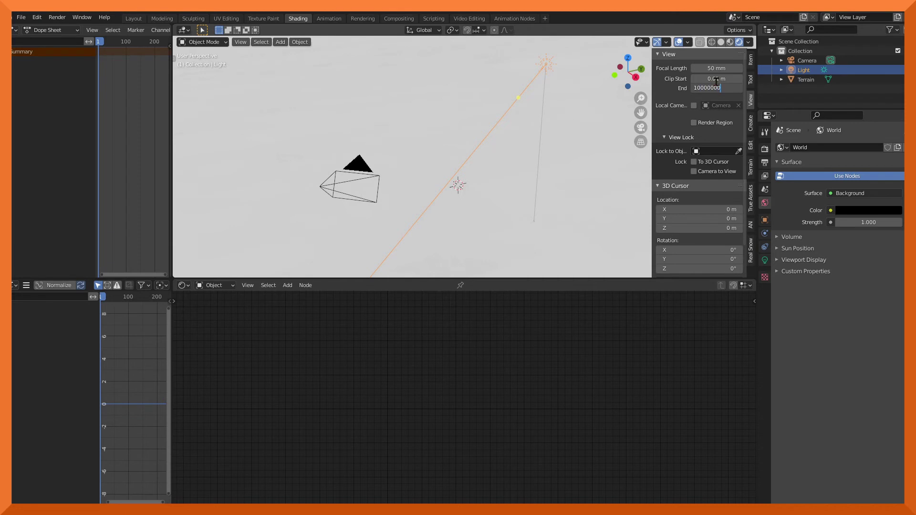
text(0000000)
key(Return)
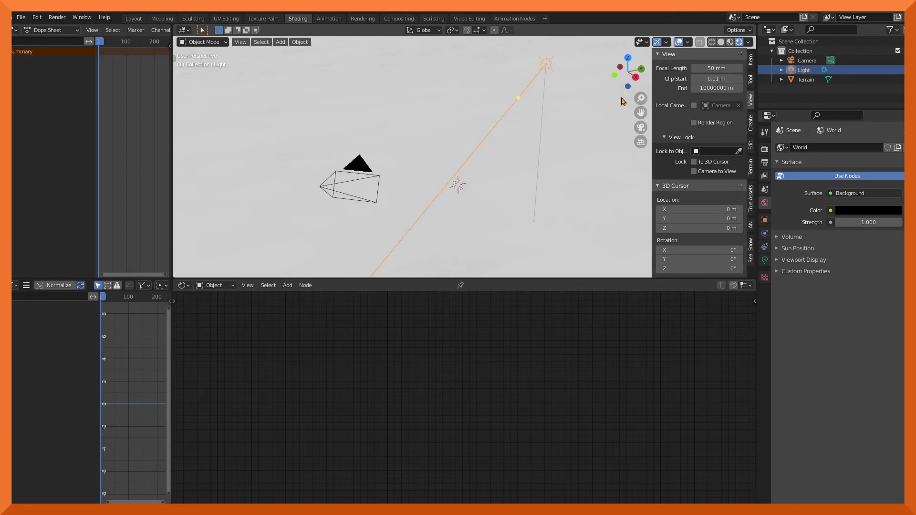
Step: Frame the terrain in the Shading workspace's 3D viewport, select it, and create a new material for it
middle_drag(487, 180, 519, 149)
key(KP_7)
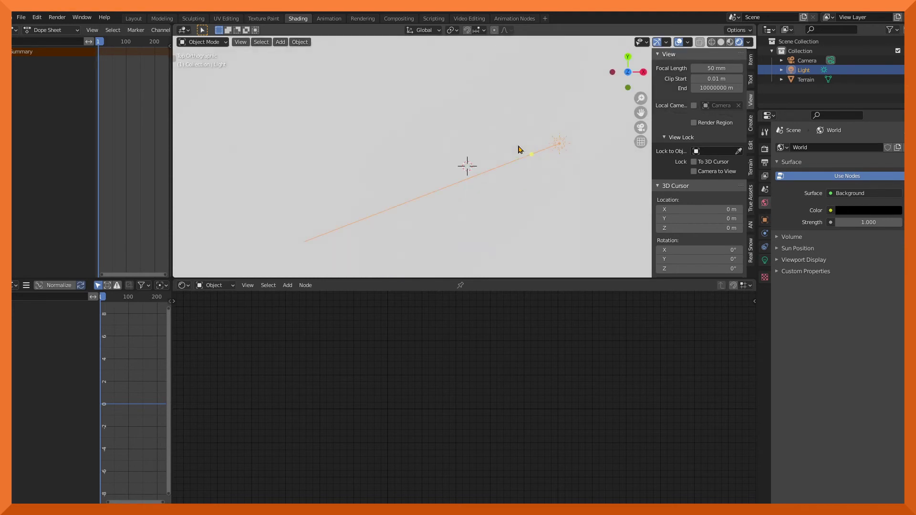
middle_drag(521, 143, 582, 61)
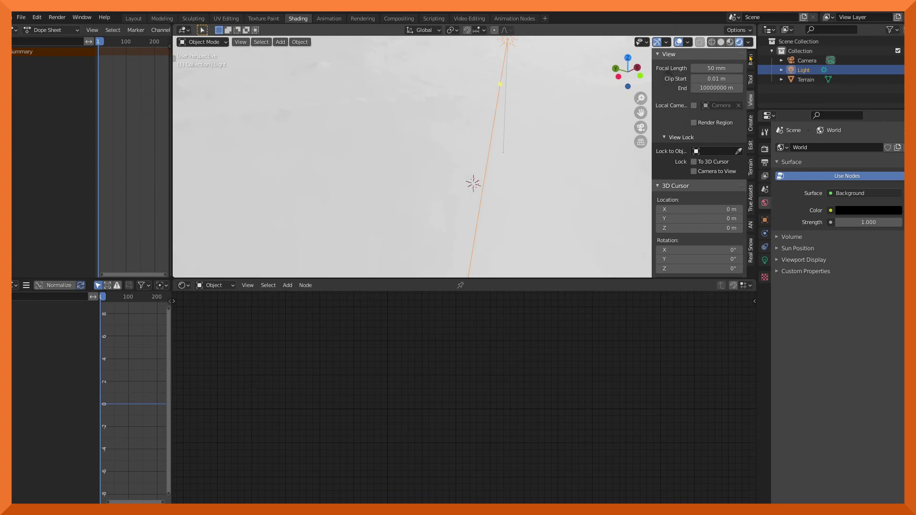
click(664, 55)
scroll(525, 160, down, 4)
scroll(524, 160, down, 6)
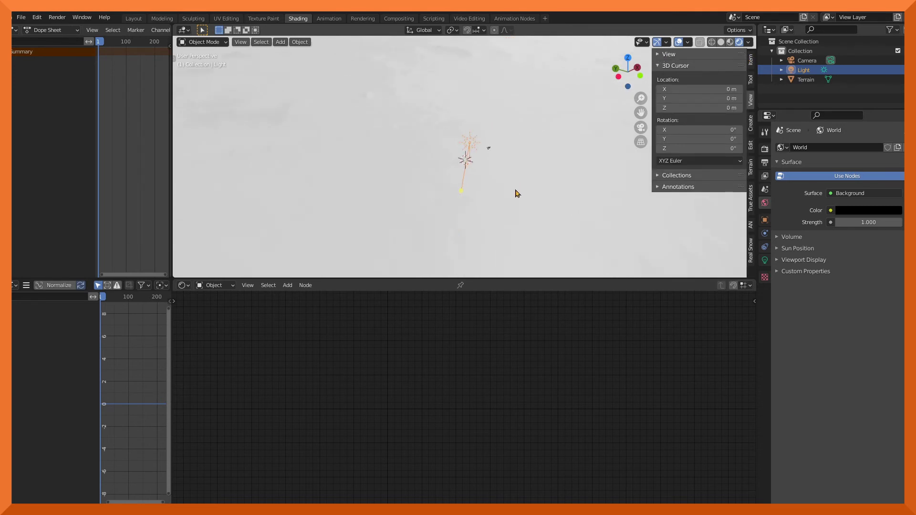
scroll(514, 197, down, 1)
middle_drag(513, 198, 458, 307)
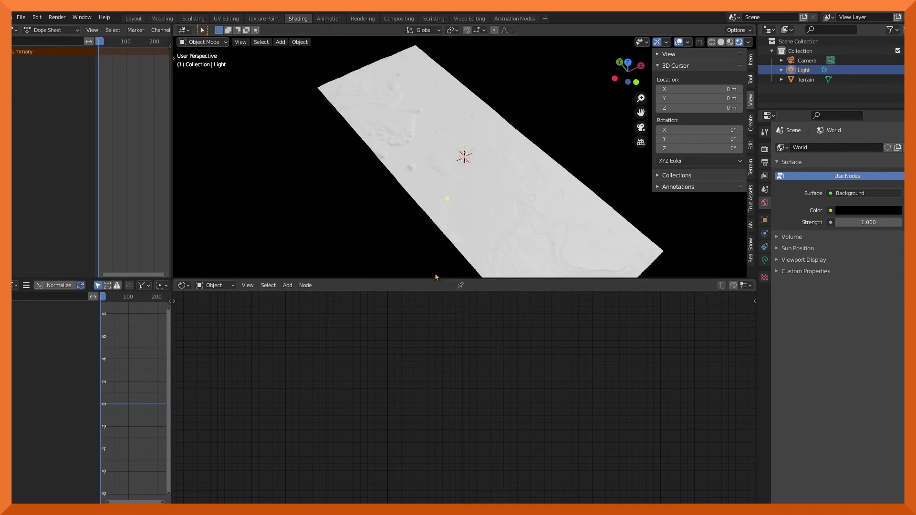
click(482, 214)
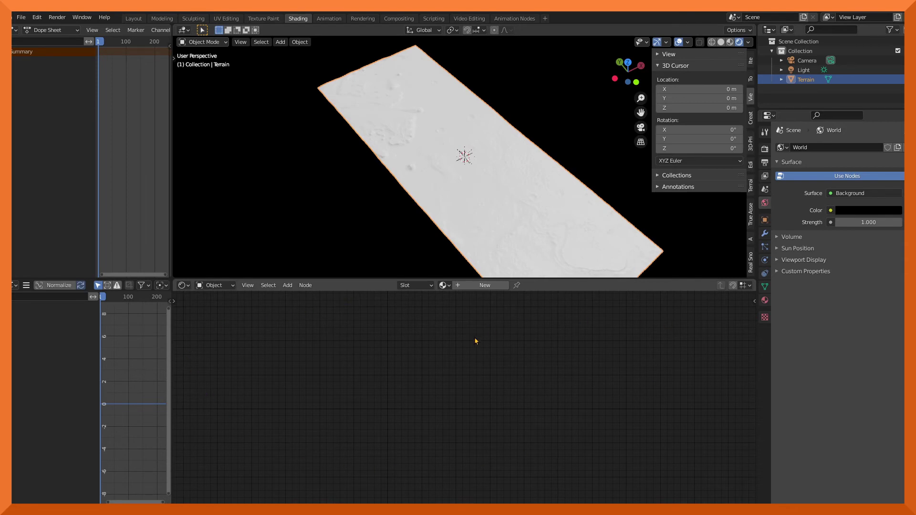
click(474, 285)
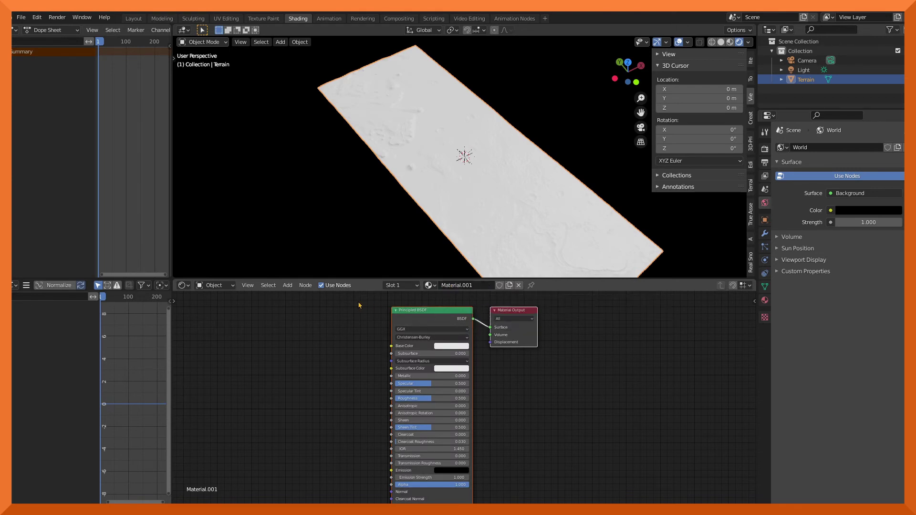
Step: Add a Texture Coordinate node to the terrain's material, well to the left of the Principled BSDF node
click(288, 285)
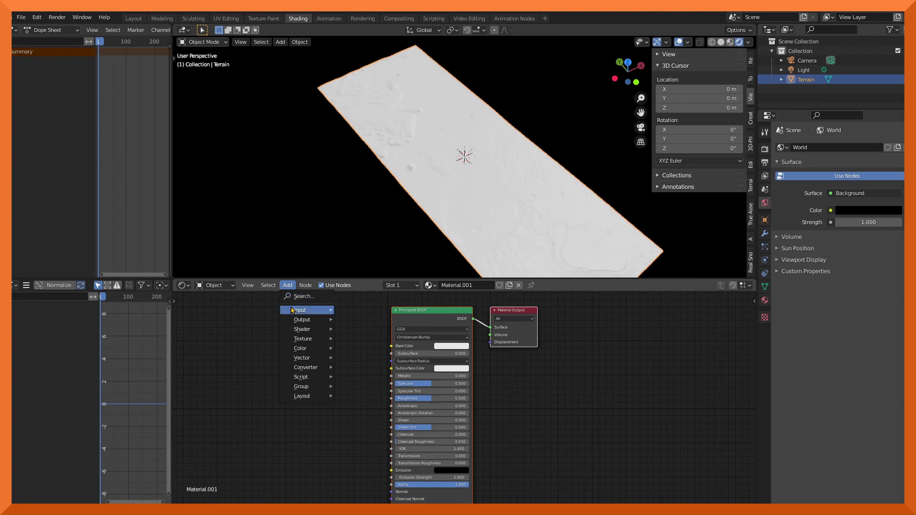
mouse_move(292, 310)
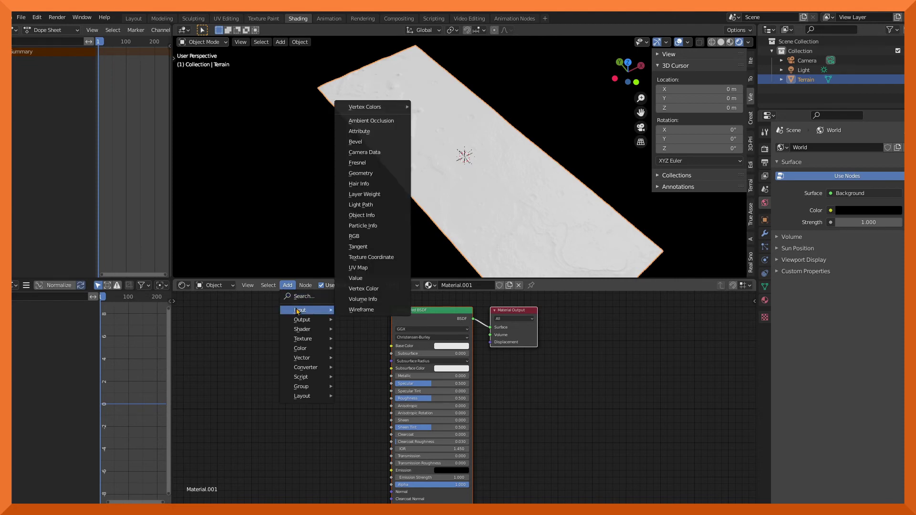
click(369, 259)
click(245, 337)
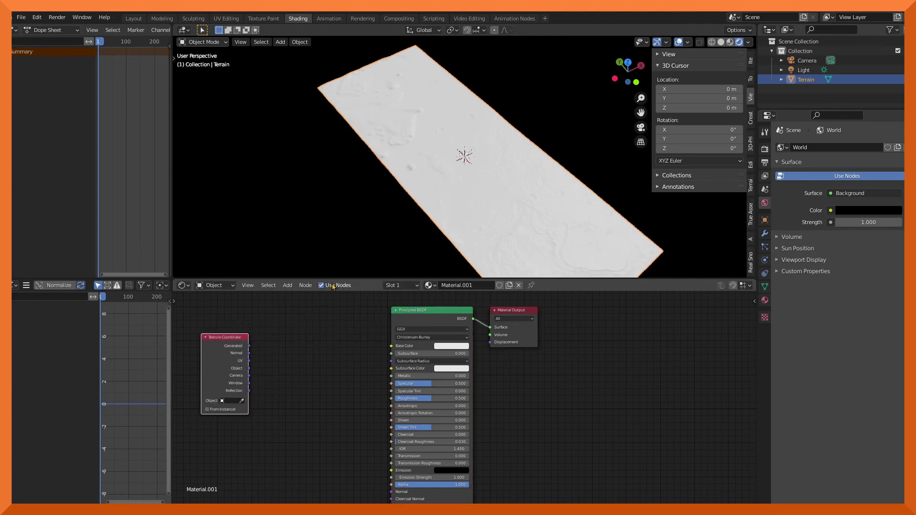
Step: Add an Image Texture node between the Texture Coordinate and Principled BSDF nodes in the terrain's material
click(288, 285)
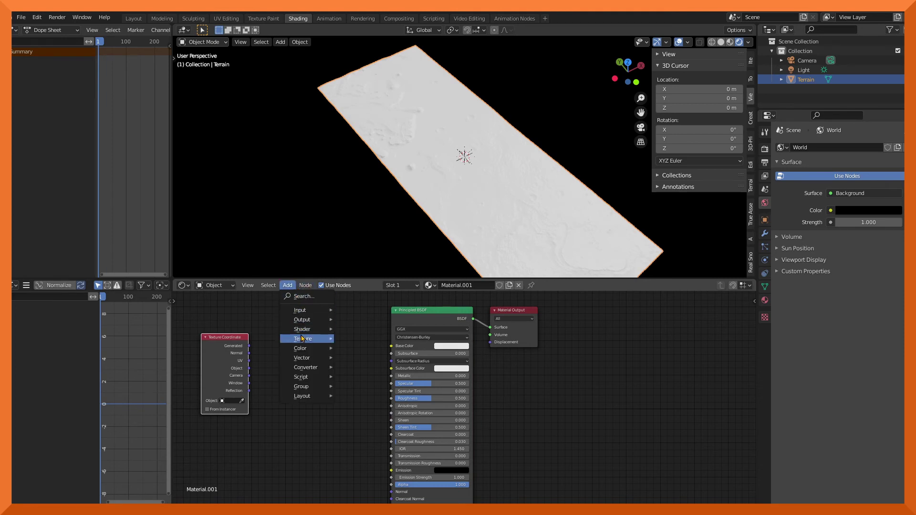
mouse_move(302, 338)
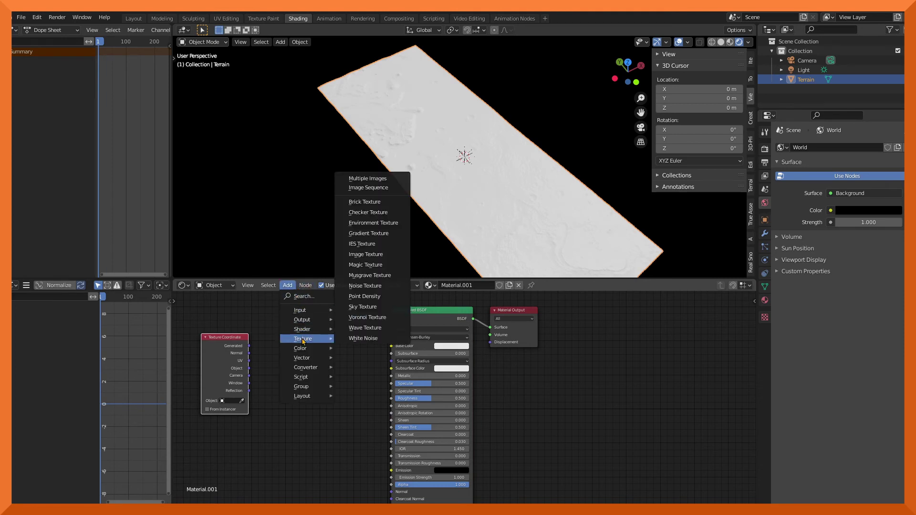
click(365, 254)
click(281, 399)
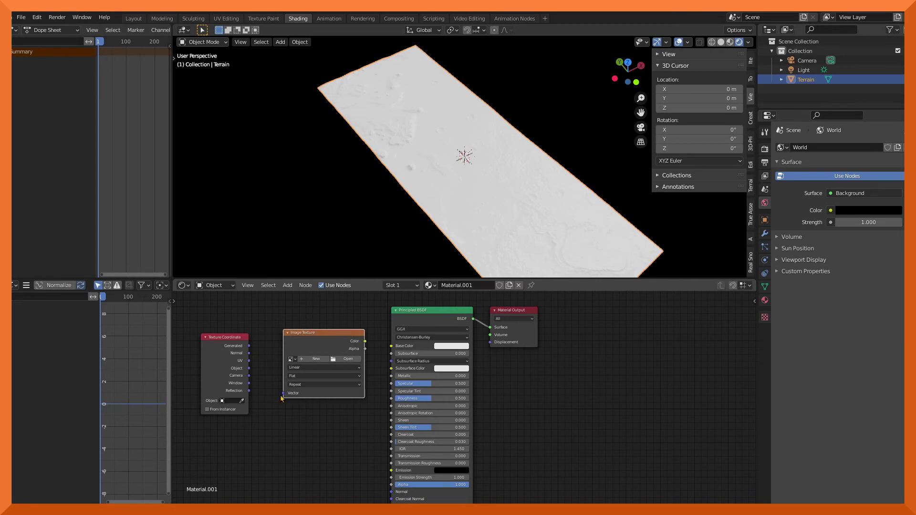
Step: Link the Generated coordinates to the Image Texture's Vector input and its Color output to the Principled BSDF's Base Color
mouse_move(282, 389)
mouse_down()
mouse_move(248, 346)
mouse_move(284, 395)
mouse_up()
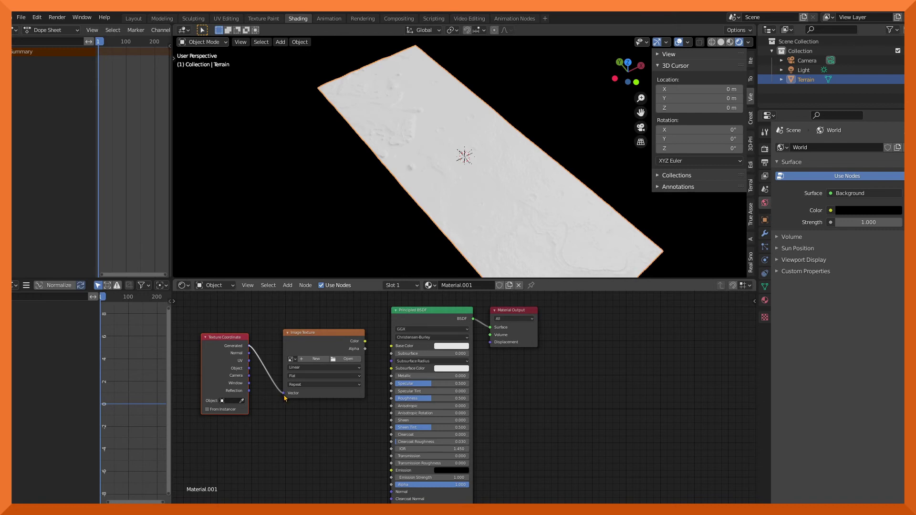
click(365, 343)
drag(382, 348, 393, 352)
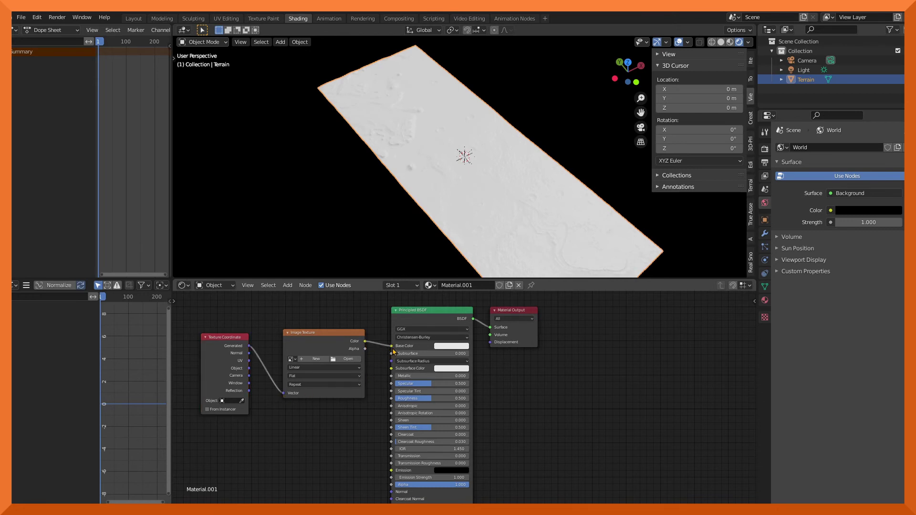
Step: Load ESP_045994_1985_RED_C_01_ORTHO.JP2 from the MarsPerseveranceBlender folder into the Image Texture node
click(342, 362)
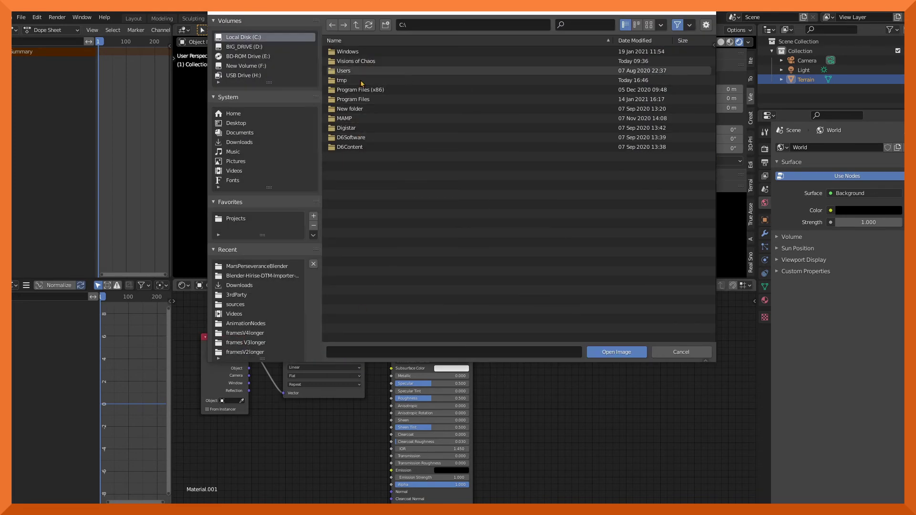
click(254, 267)
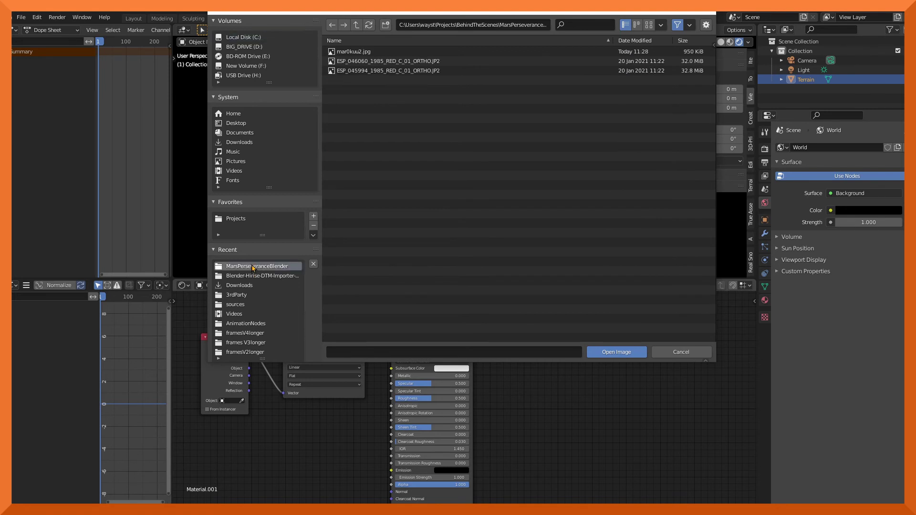
click(383, 71)
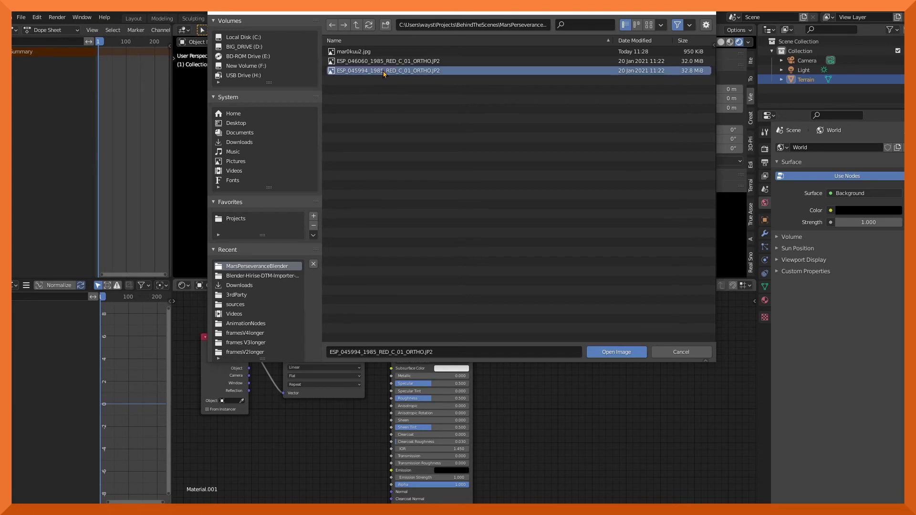
click(629, 354)
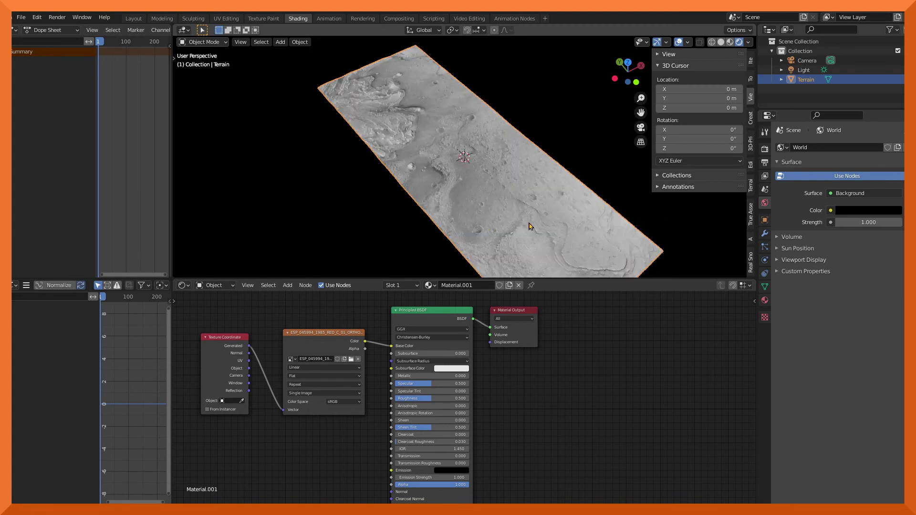
Step: Examine the image-textured terrain in the 3D viewport, both close up and as a whole
middle_drag(532, 224, 469, 224)
scroll(470, 224, up, 4)
middle_drag(386, 219, 461, 178)
scroll(430, 235, up, 3)
scroll(480, 108, up, 2)
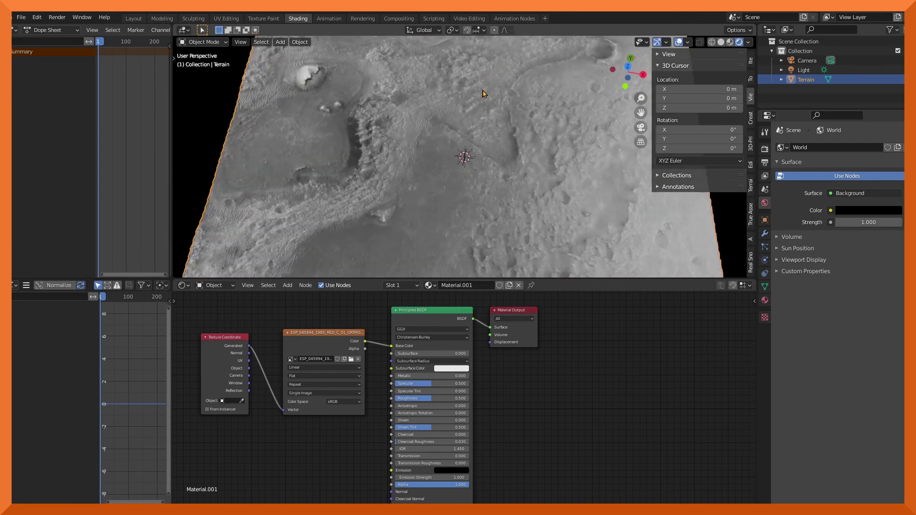
shift+middle_drag(483, 93, 437, 217)
scroll(502, 215, up, 3)
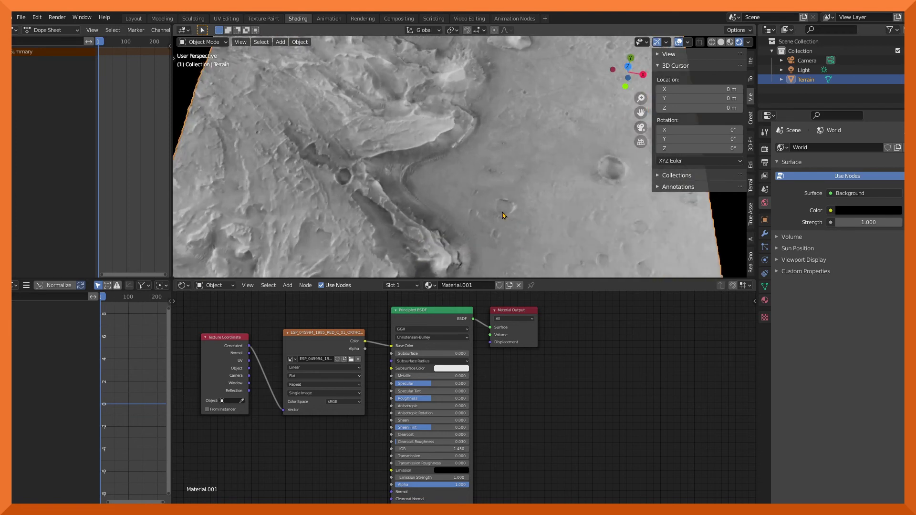
scroll(502, 215, down, 3)
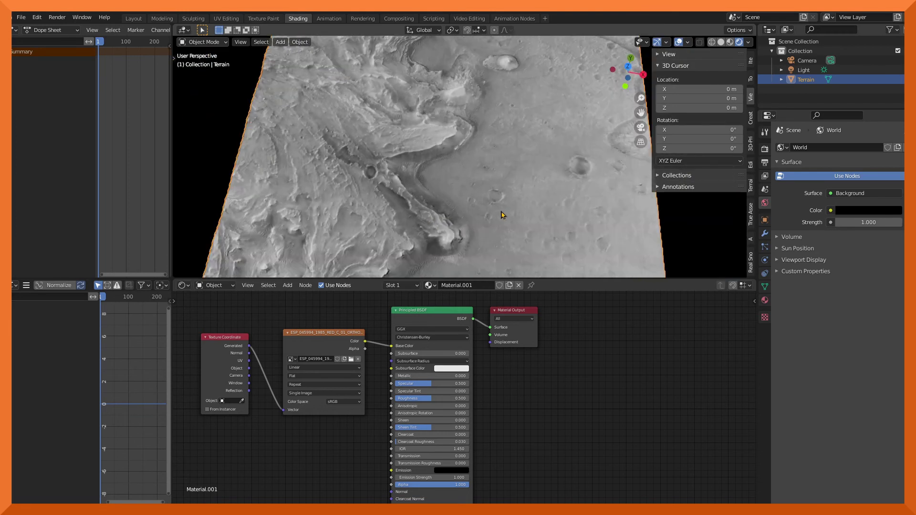
scroll(502, 215, down, 2)
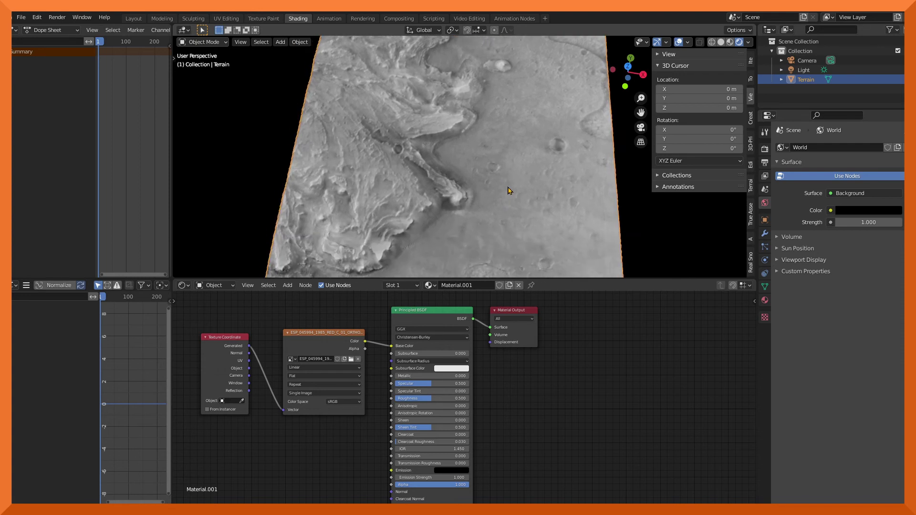
scroll(514, 241, down, 3)
middle_drag(500, 220, 469, 191)
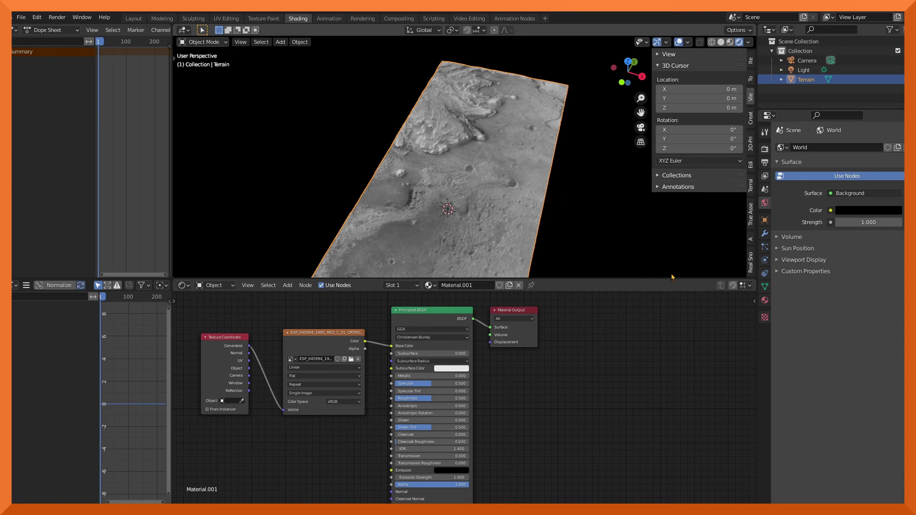
Step: Select the sun light and change its color to a pale peach orange
click(803, 69)
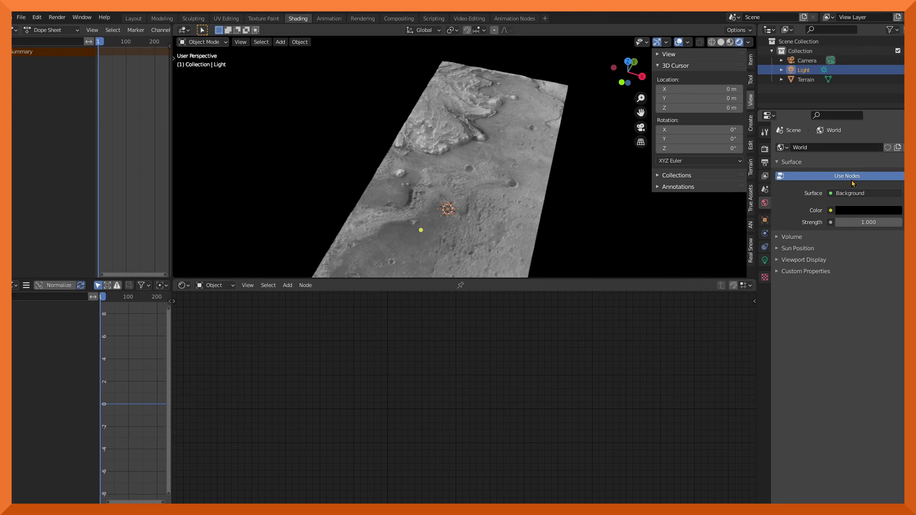
click(765, 260)
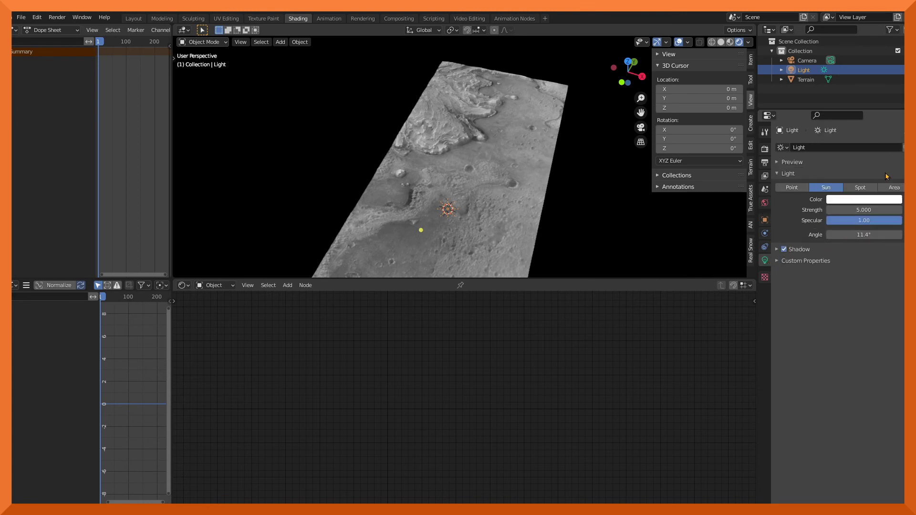
click(867, 199)
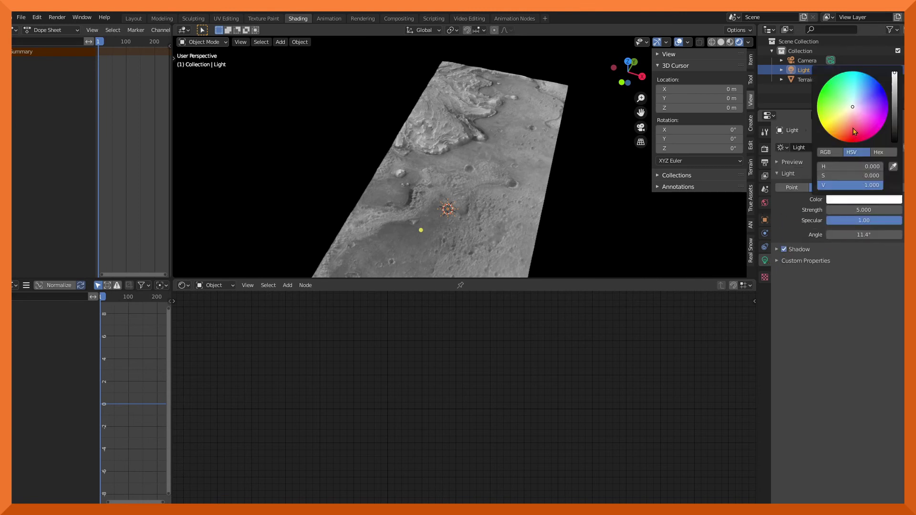
click(844, 115)
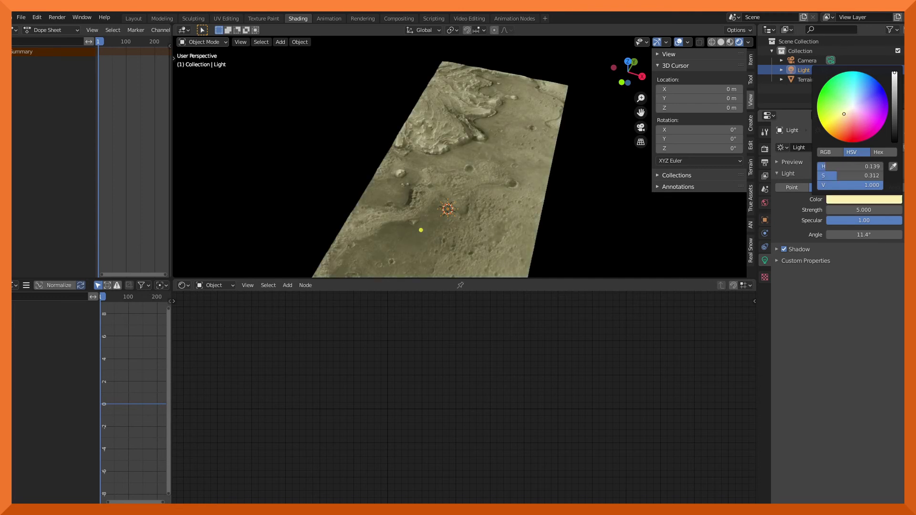
drag(844, 114, 847, 117)
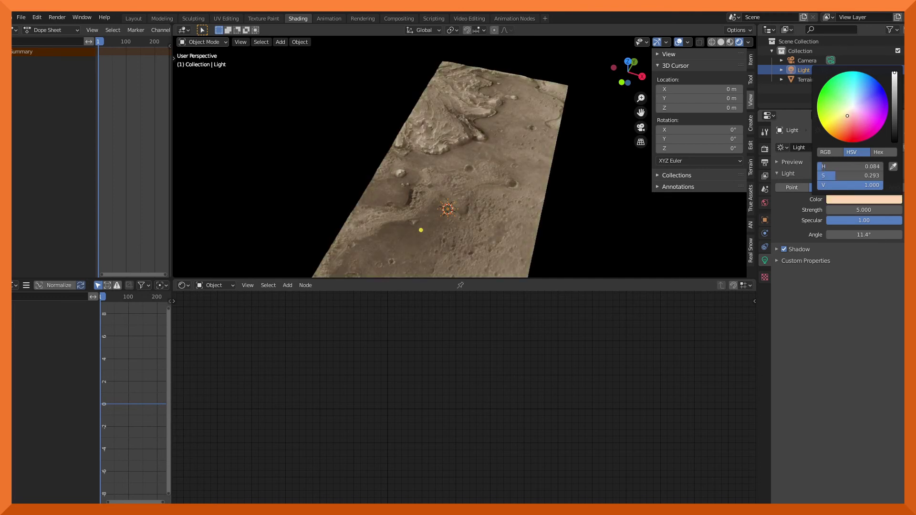
drag(847, 116, 846, 118)
Step: Set the sun light's specular value to 0.00
middle_drag(501, 267, 478, 186)
scroll(484, 168, up, 5)
scroll(484, 166, up, 1)
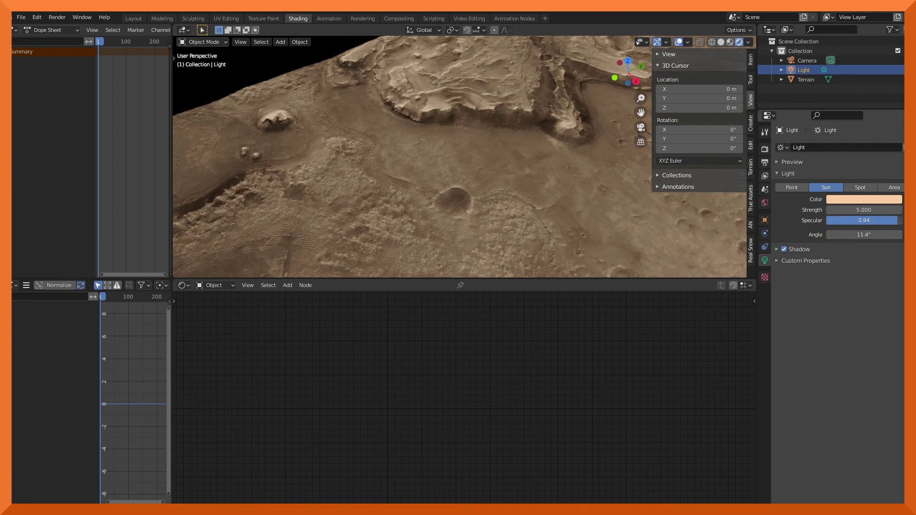
drag(863, 221, 839, 220)
Step: Hide the 3D viewport's sidebar and view the tinted terrain from a low angle
middle_drag(484, 195, 536, 170)
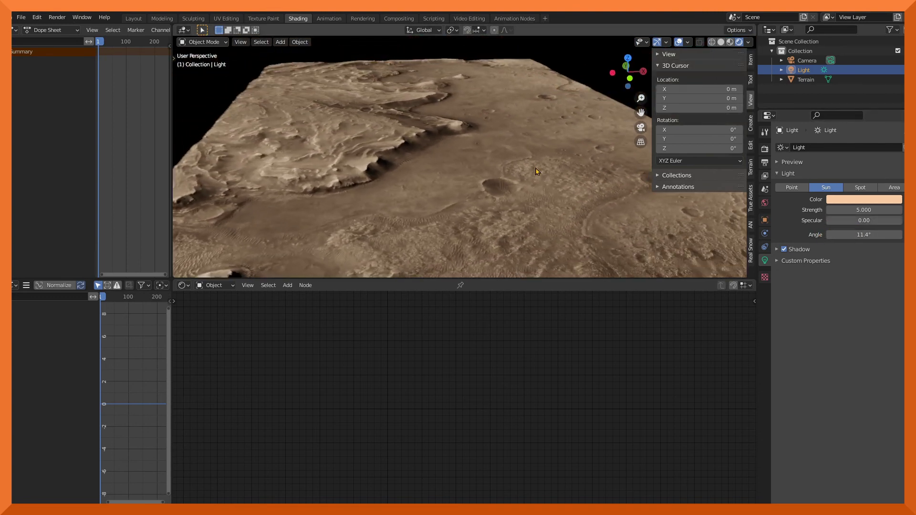
key(n)
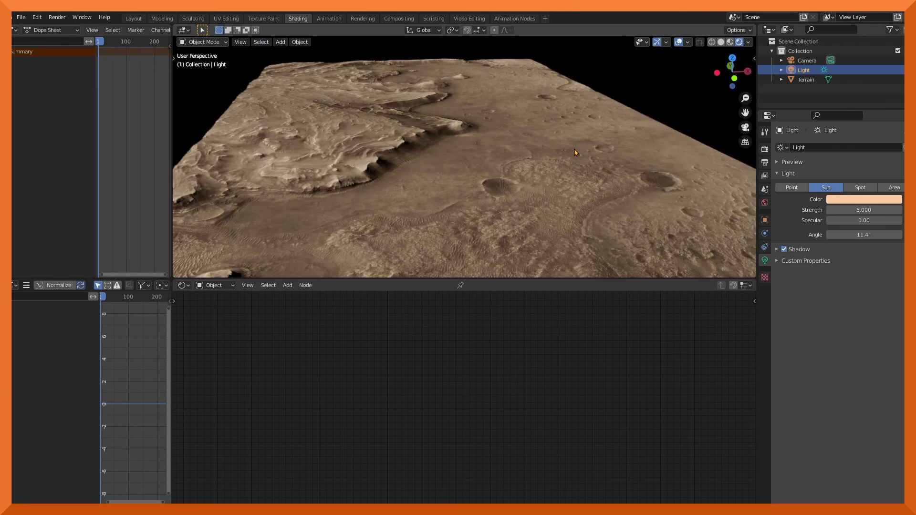
middle_drag(551, 158, 528, 178)
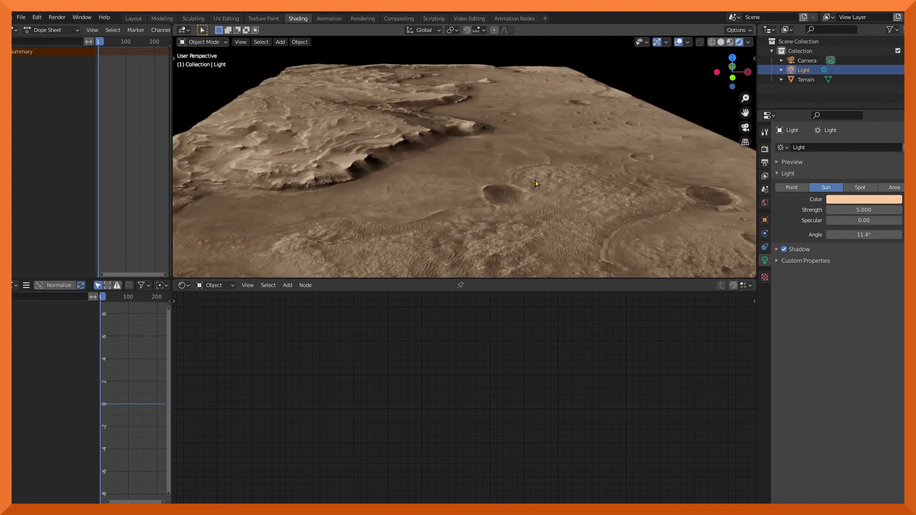